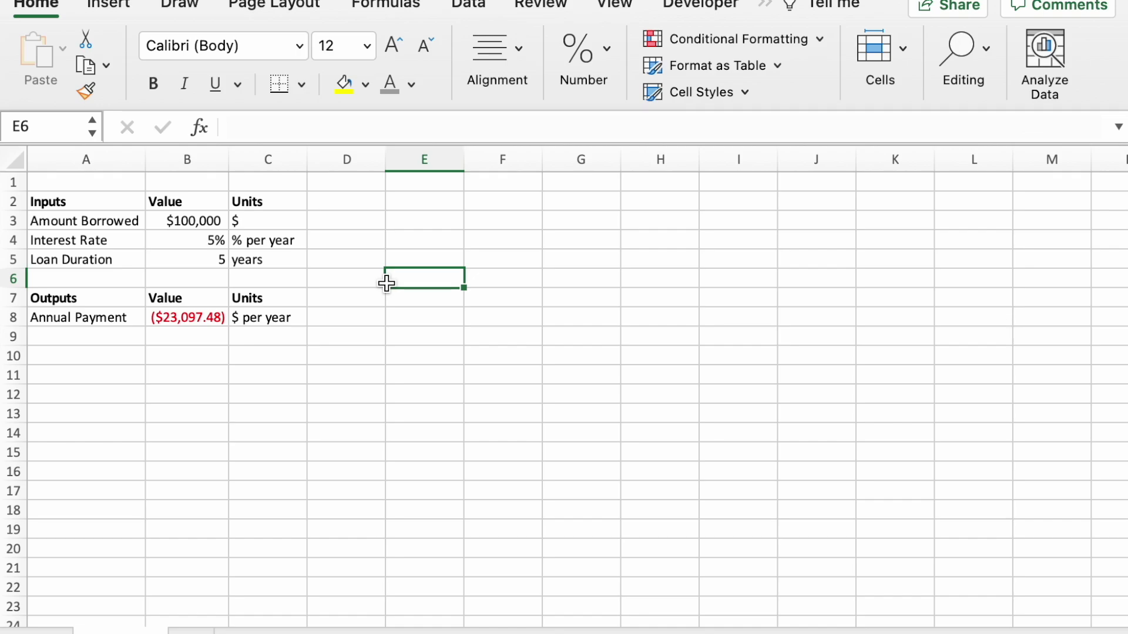
# Enter the heading Interest Rate in cell E3
pyautogui.click(443, 222)
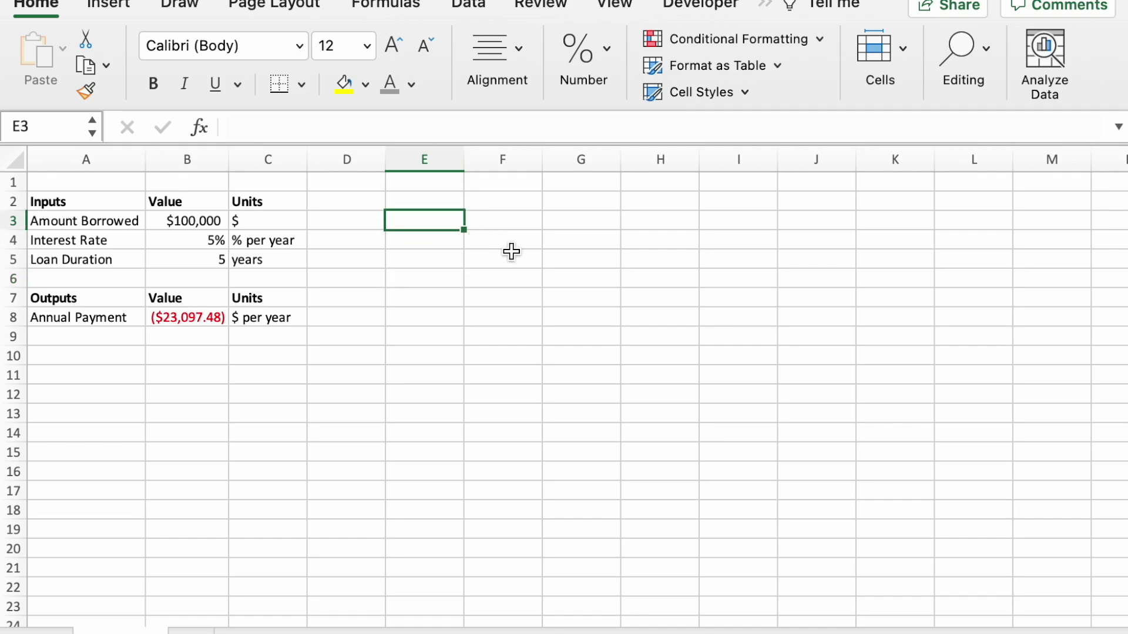
pyautogui.write('Intere')
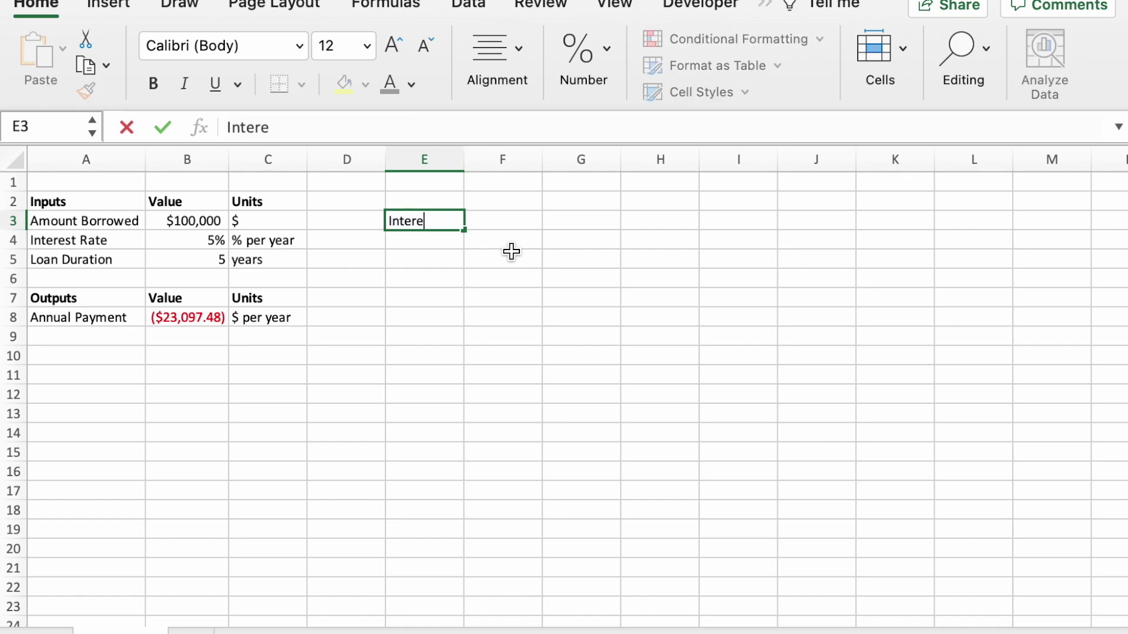
pyautogui.write('st Rate')
pyautogui.press('Return')
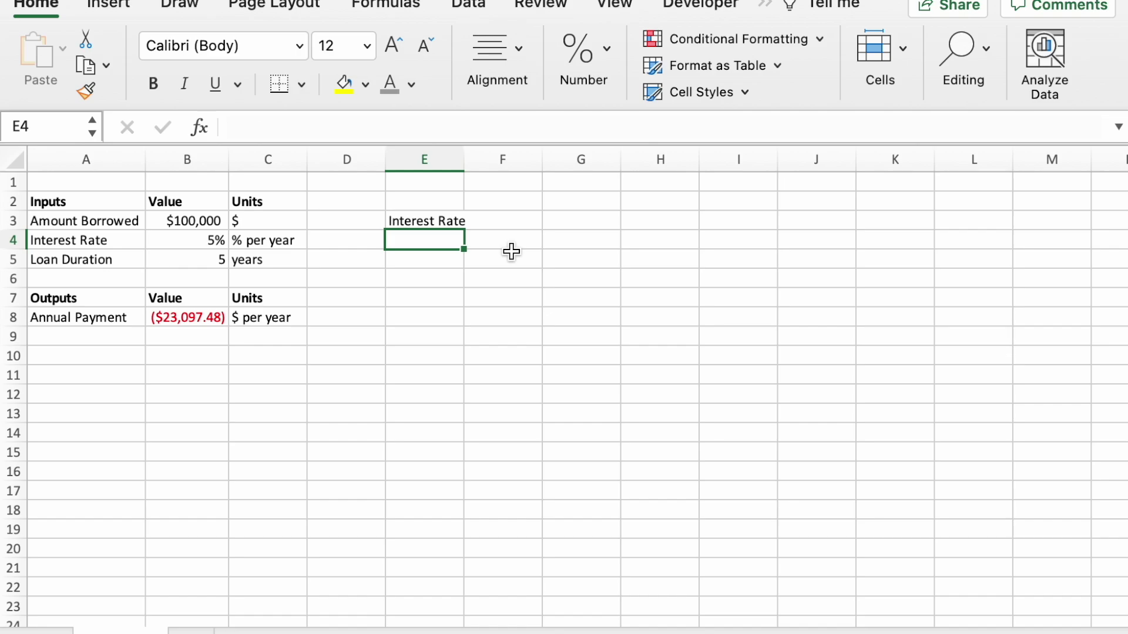
# List rates 1% through 10% in E4:E13 from a 1%, 2%, 3% pattern, and widen column E
pyautogui.write('1%')
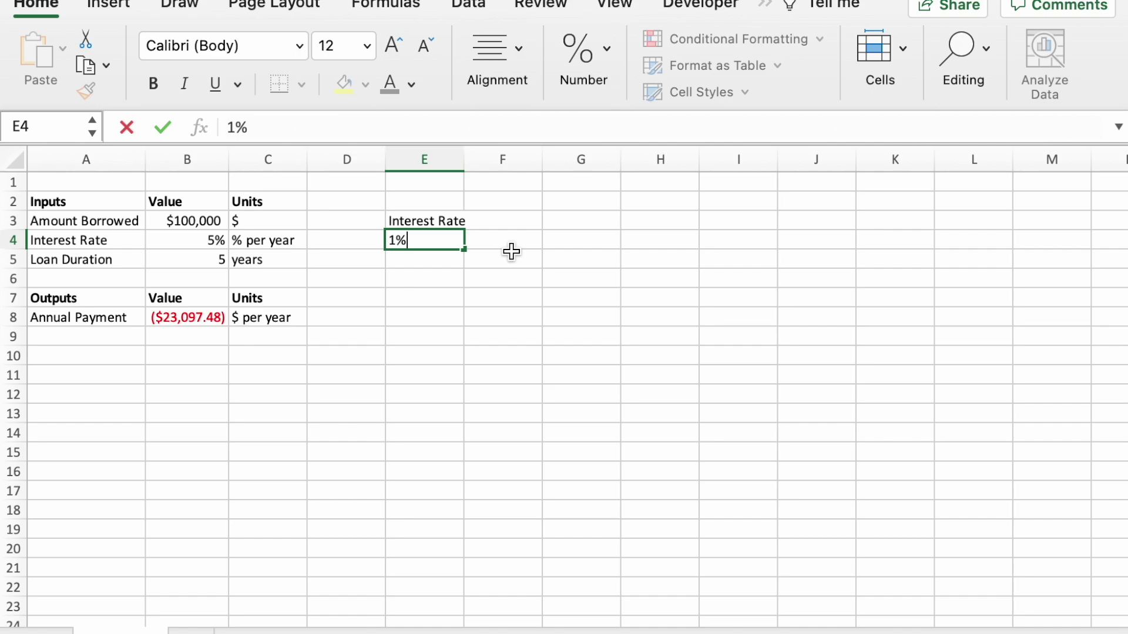
pyautogui.press('Return')
pyautogui.write('2%')
pyautogui.press('Return')
pyautogui.write('3%')
pyautogui.press('Return')
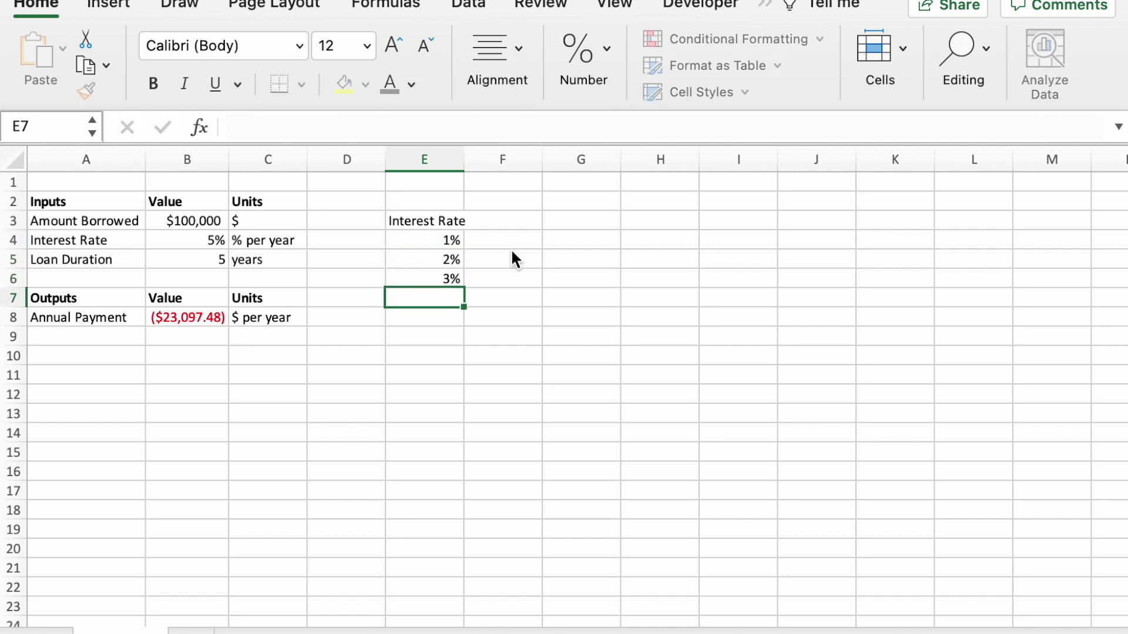
pyautogui.moveTo(453, 242); pyautogui.dragTo(460, 418)
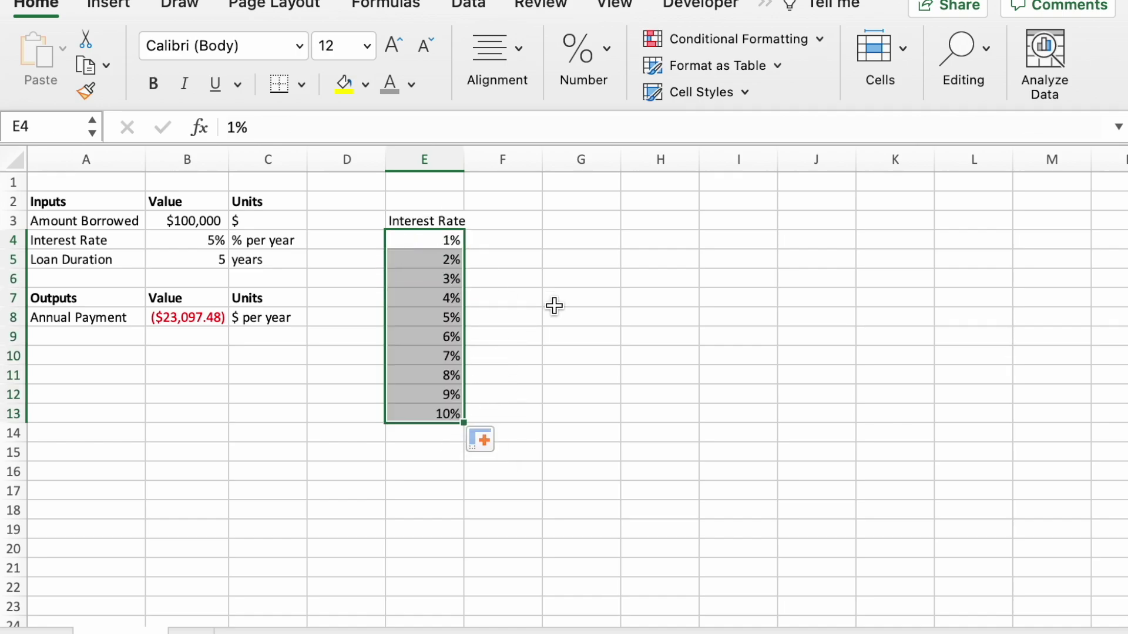
pyautogui.moveTo(464, 165); pyautogui.dragTo(466, 165)
# Review the rate list, the interest rate input in B4 and the payment formula in B8
pyautogui.click(515, 221)
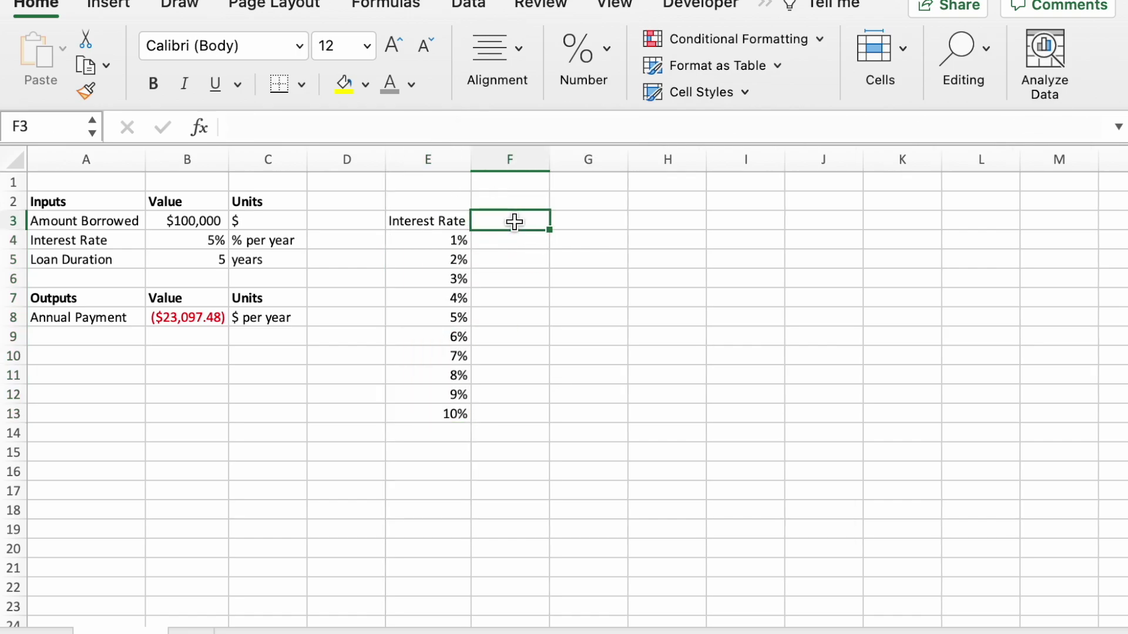
pyautogui.moveTo(438, 241); pyautogui.dragTo(427, 403)
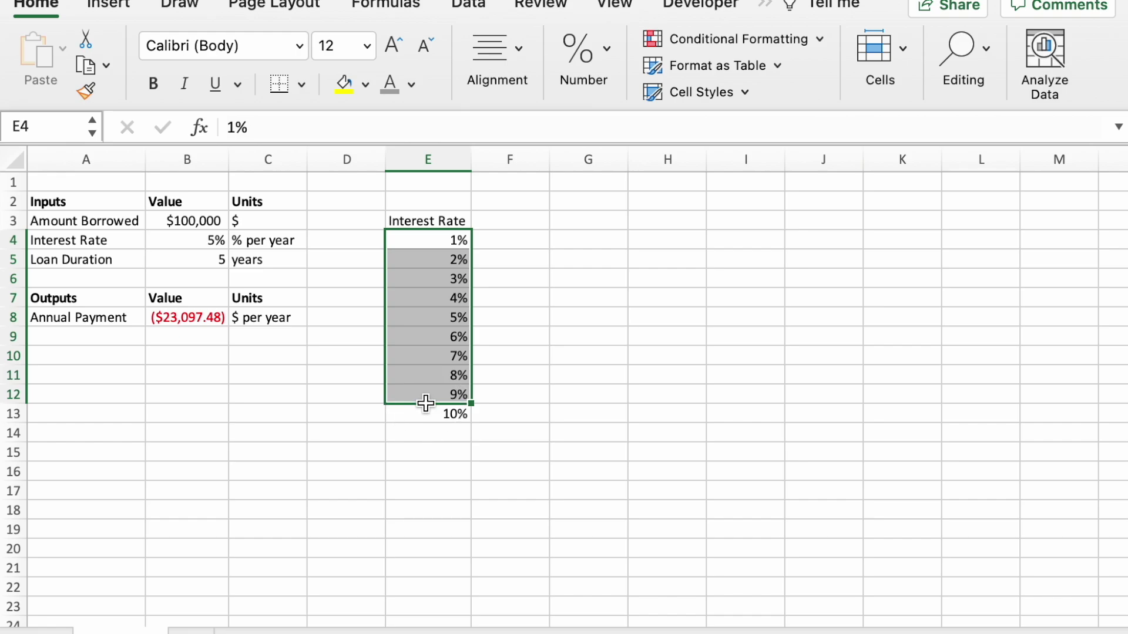
pyautogui.click(418, 247)
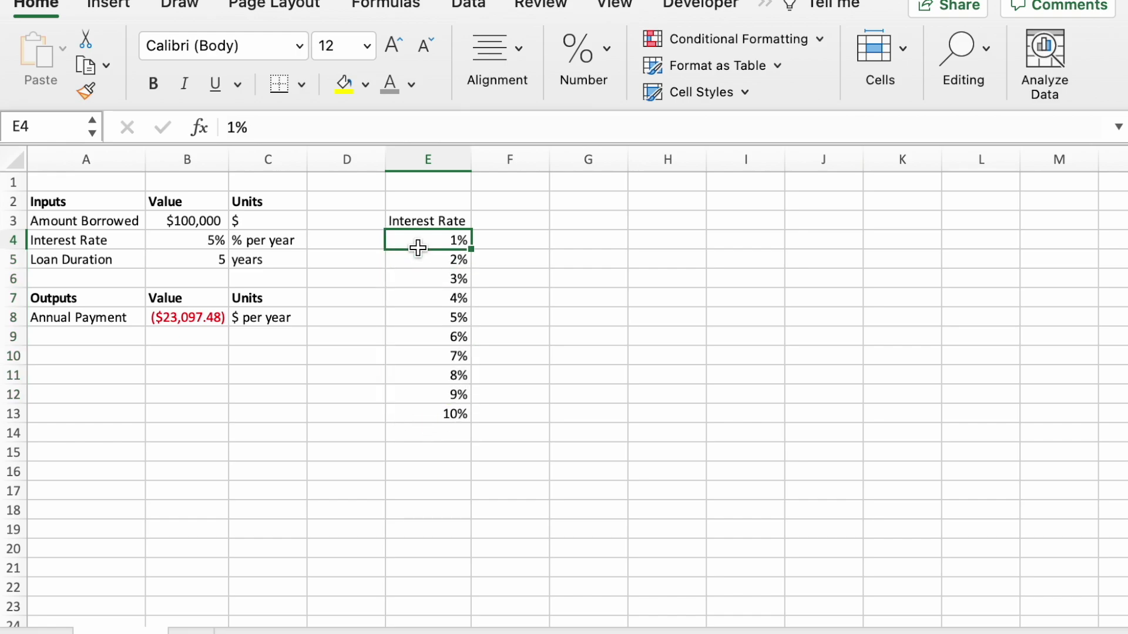
pyautogui.click(178, 241)
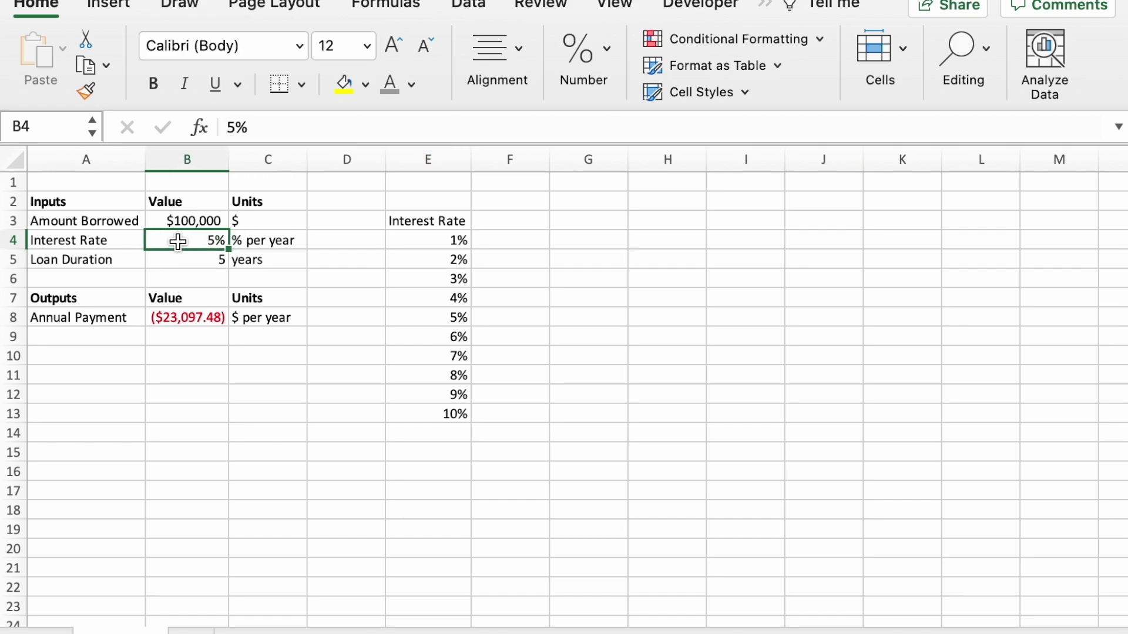
pyautogui.click(183, 314)
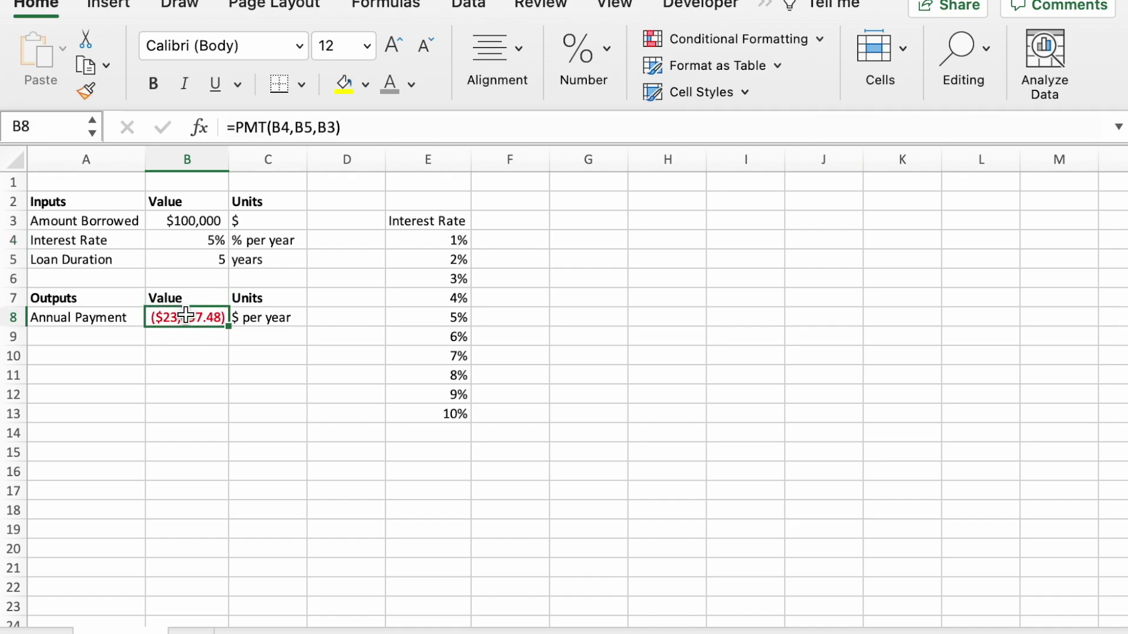
pyautogui.click(492, 221)
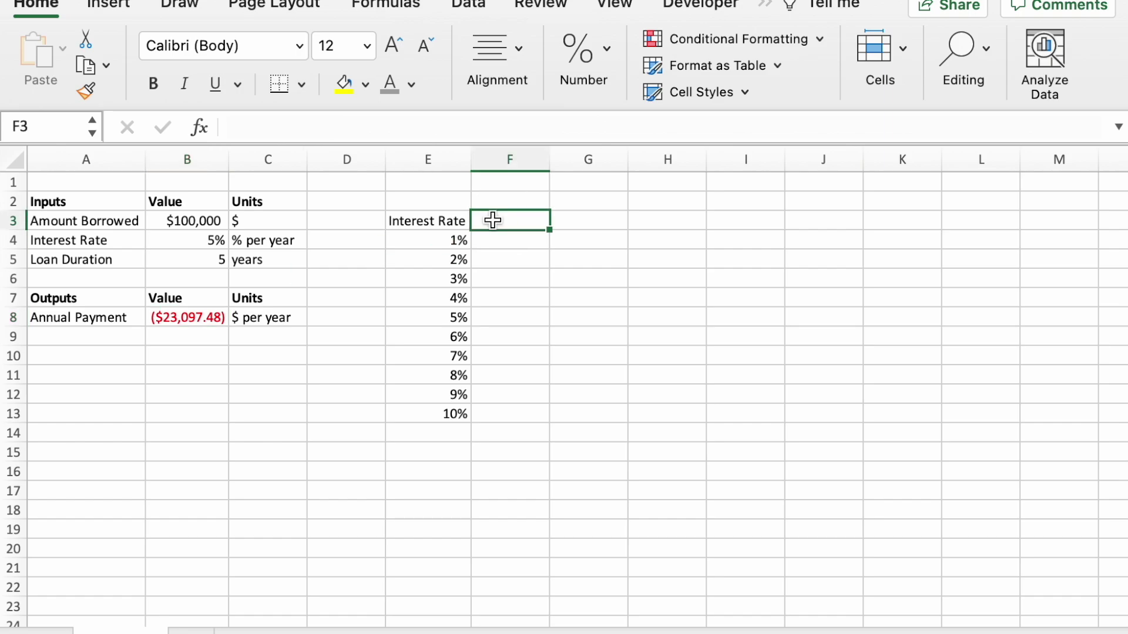
pyautogui.click(447, 222)
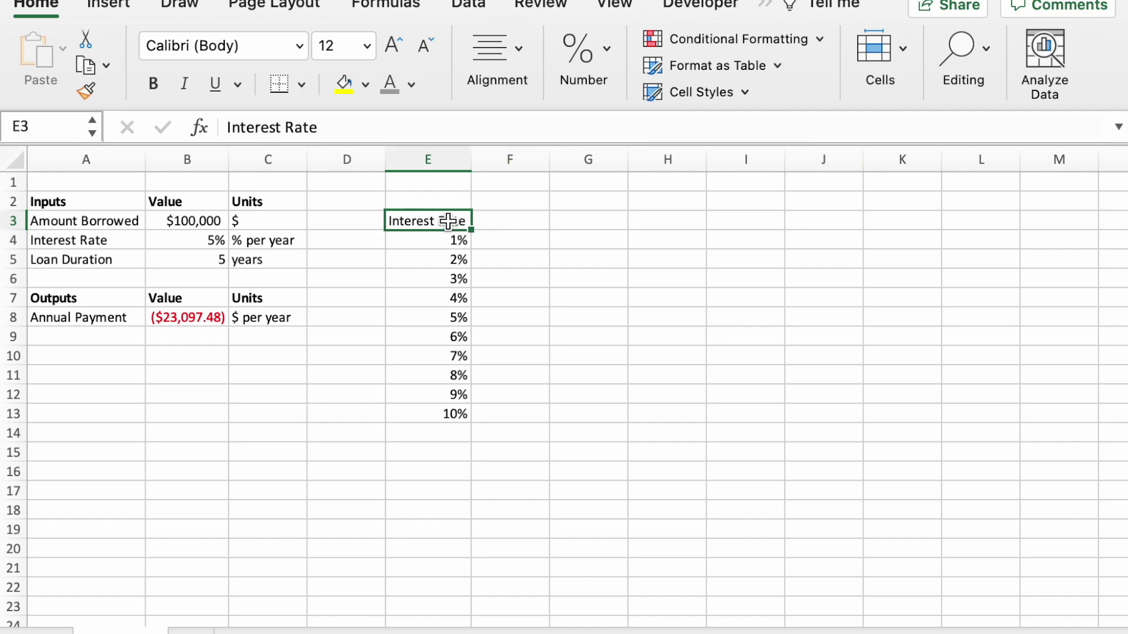
pyautogui.moveTo(447, 222); pyautogui.dragTo(444, 408)
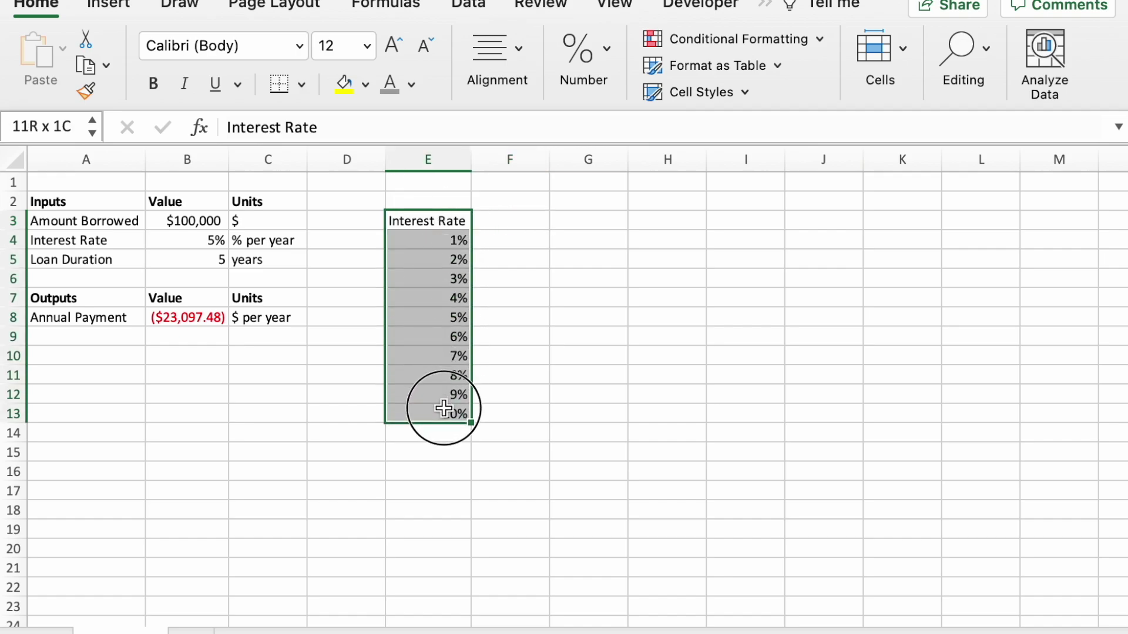
# Link F3 to the annual payment with =B8, showing ($23,097.48)
pyautogui.click(499, 220)
pyautogui.write('=')
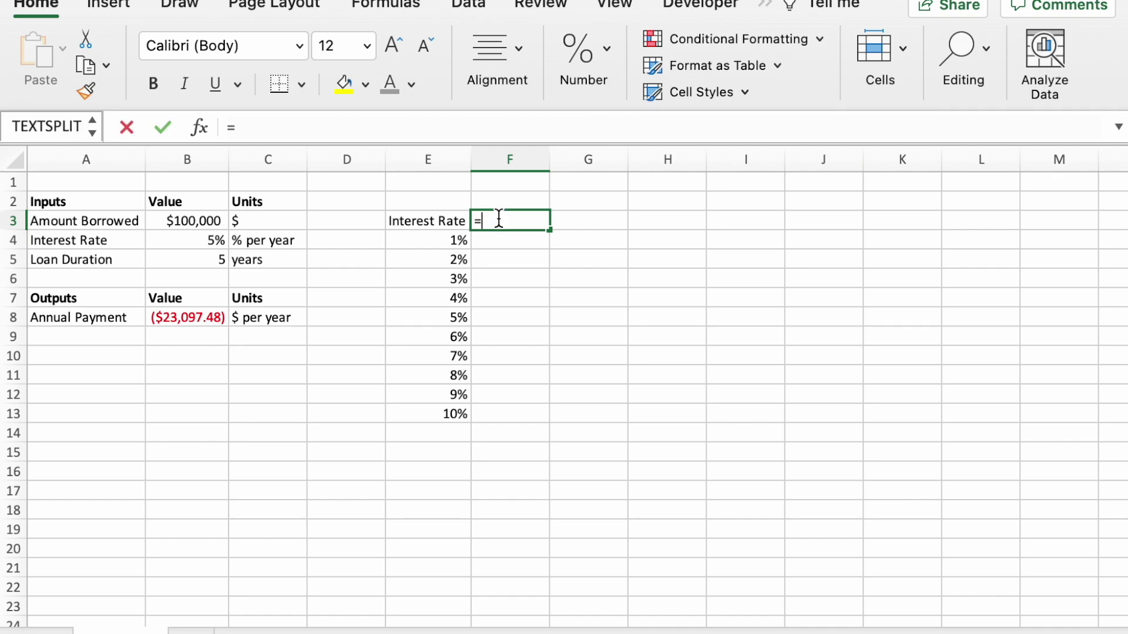
pyautogui.click(194, 314)
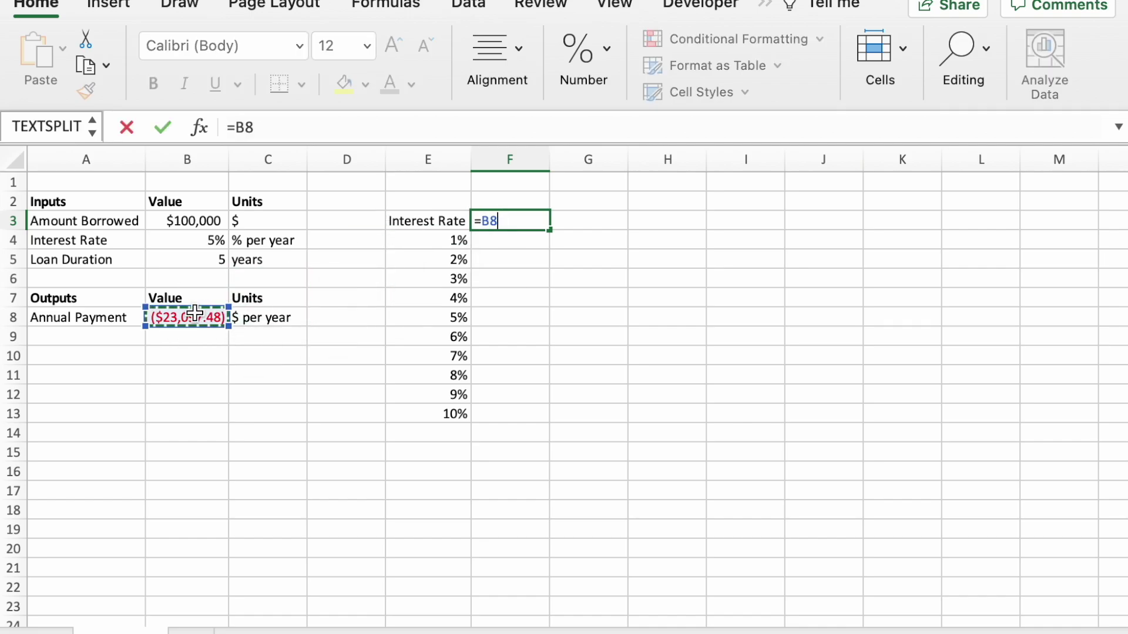
pyautogui.press('Return')
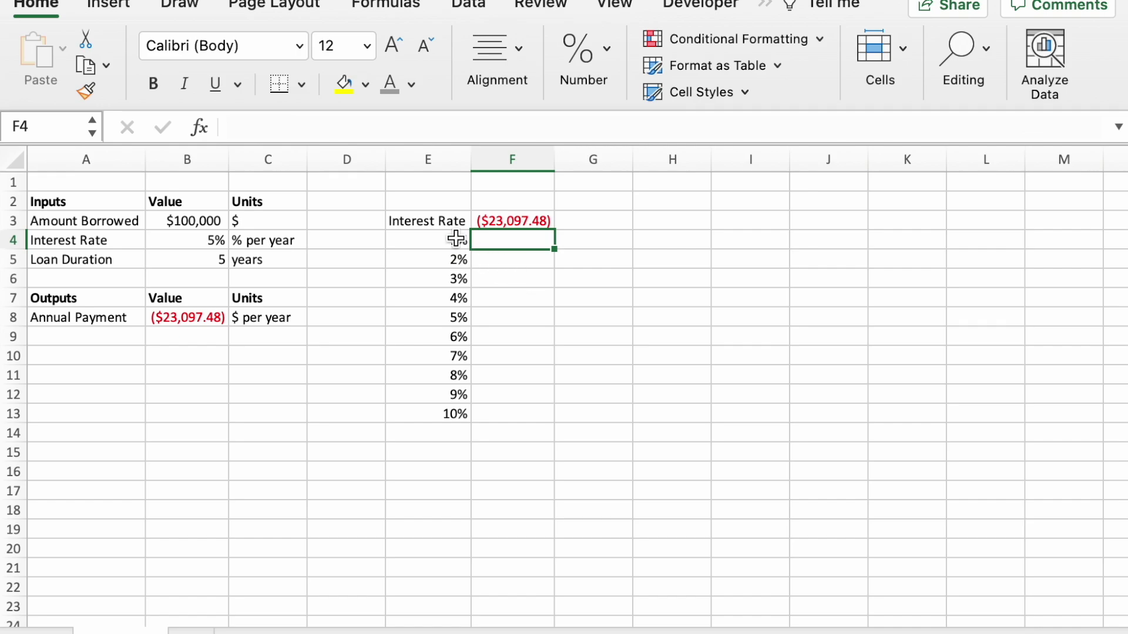
# Build a one-way data table on E3:F13 using B4 as the column input cell
pyautogui.moveTo(405, 221); pyautogui.dragTo(522, 418)
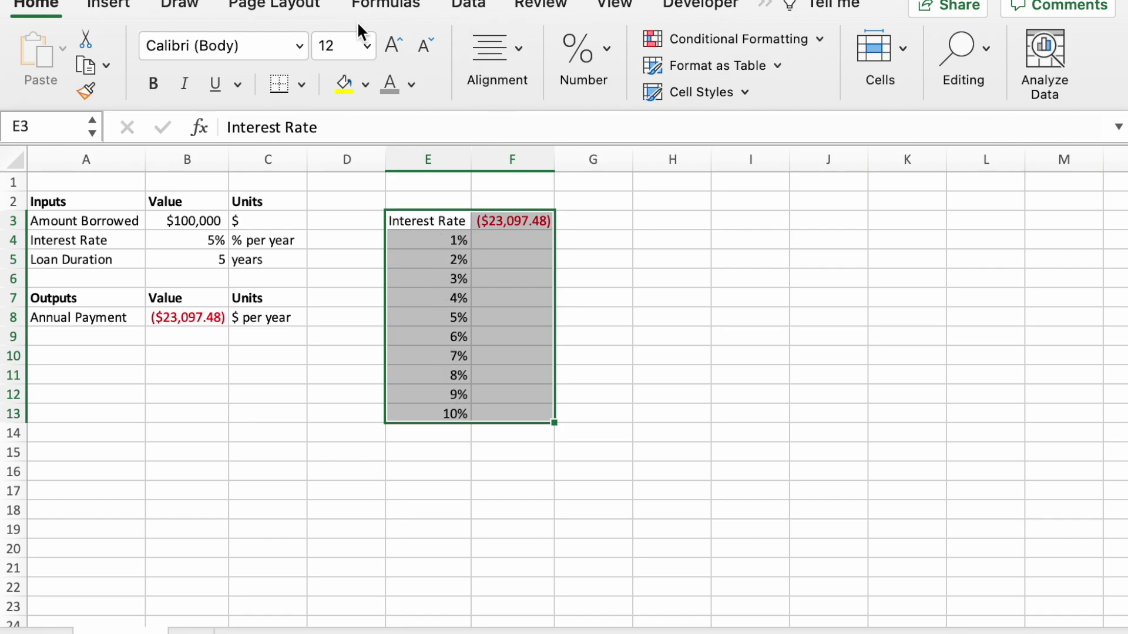
pyautogui.click(469, 8)
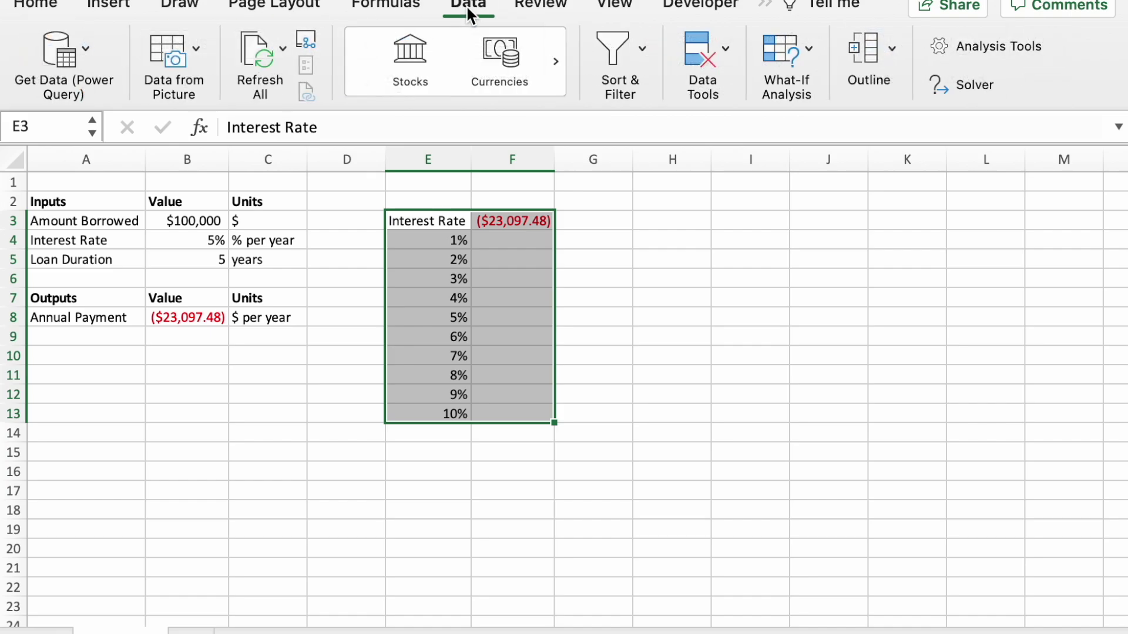
pyautogui.click(793, 48)
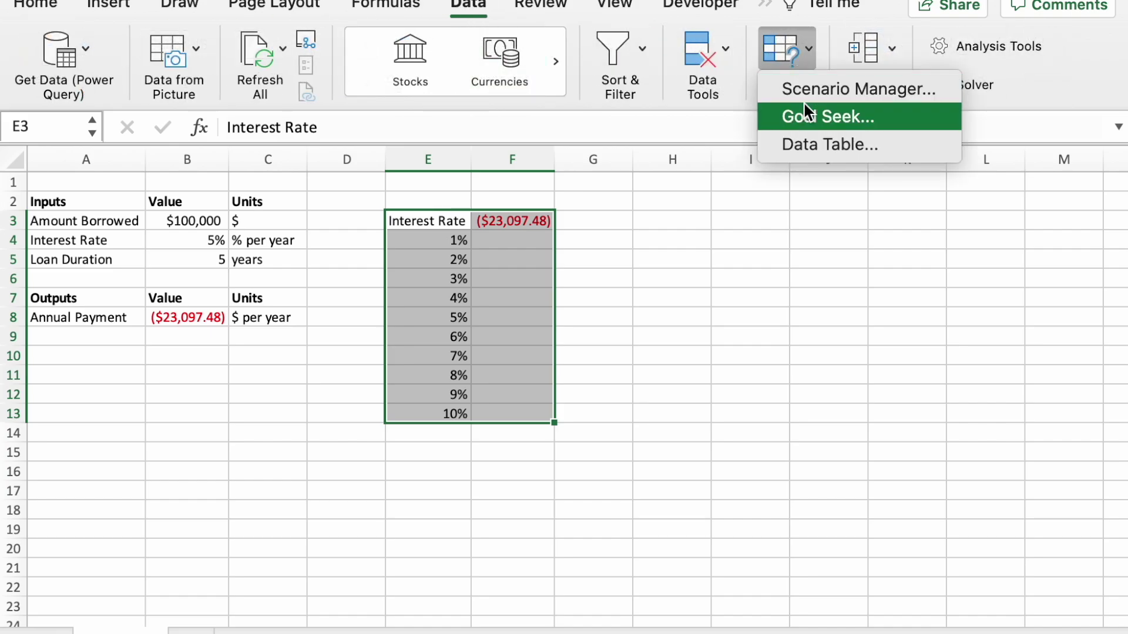
pyautogui.click(805, 144)
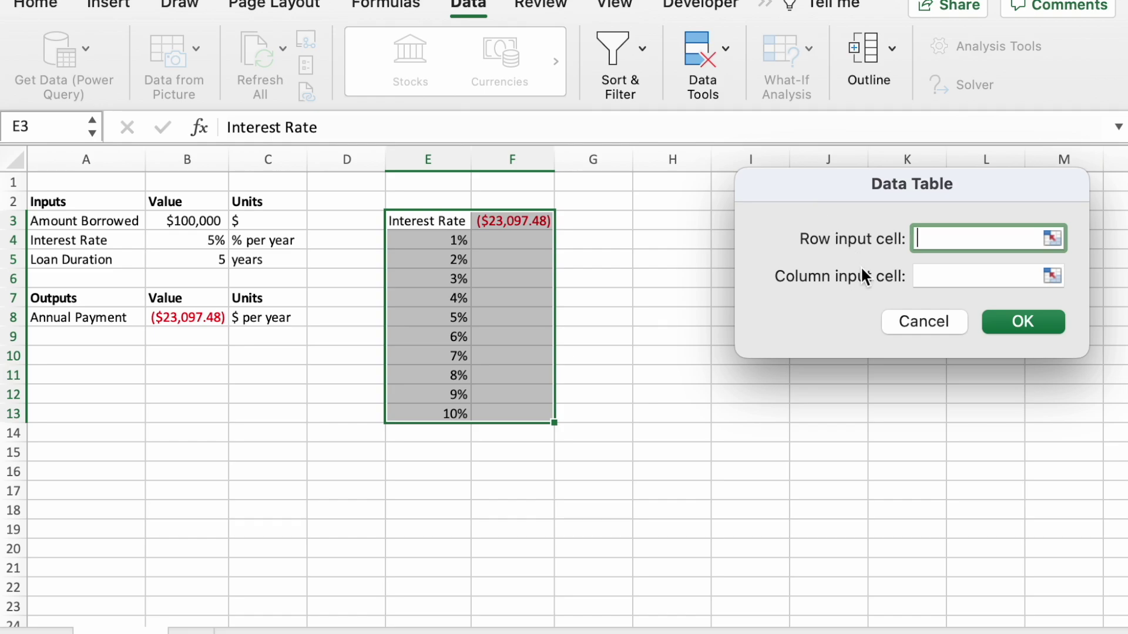
pyautogui.click(927, 278)
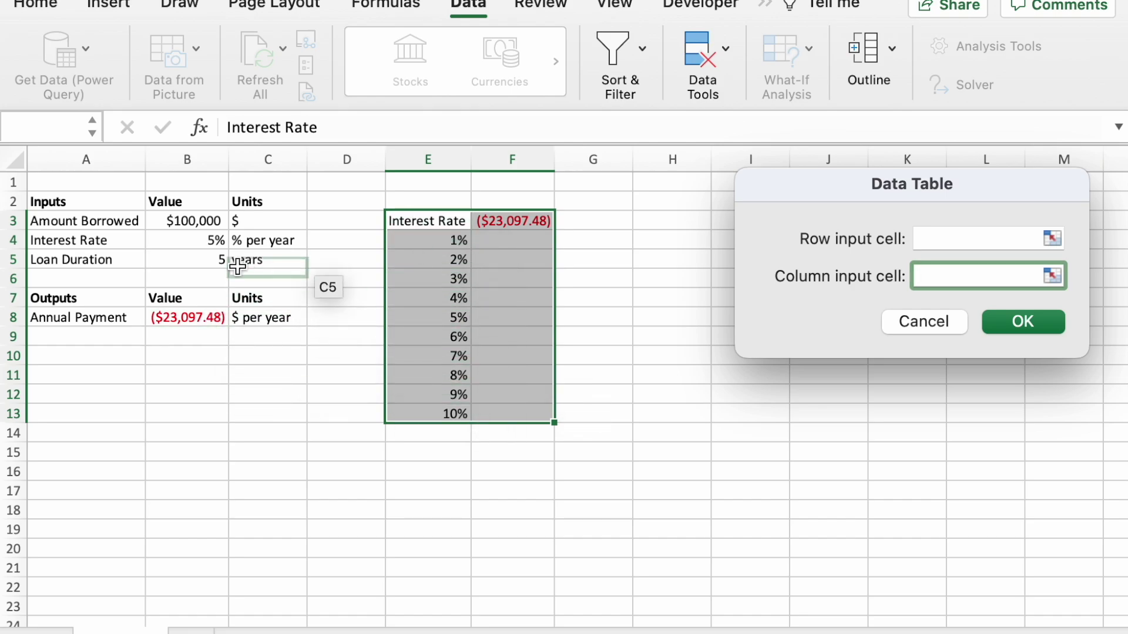
pyautogui.click(180, 243)
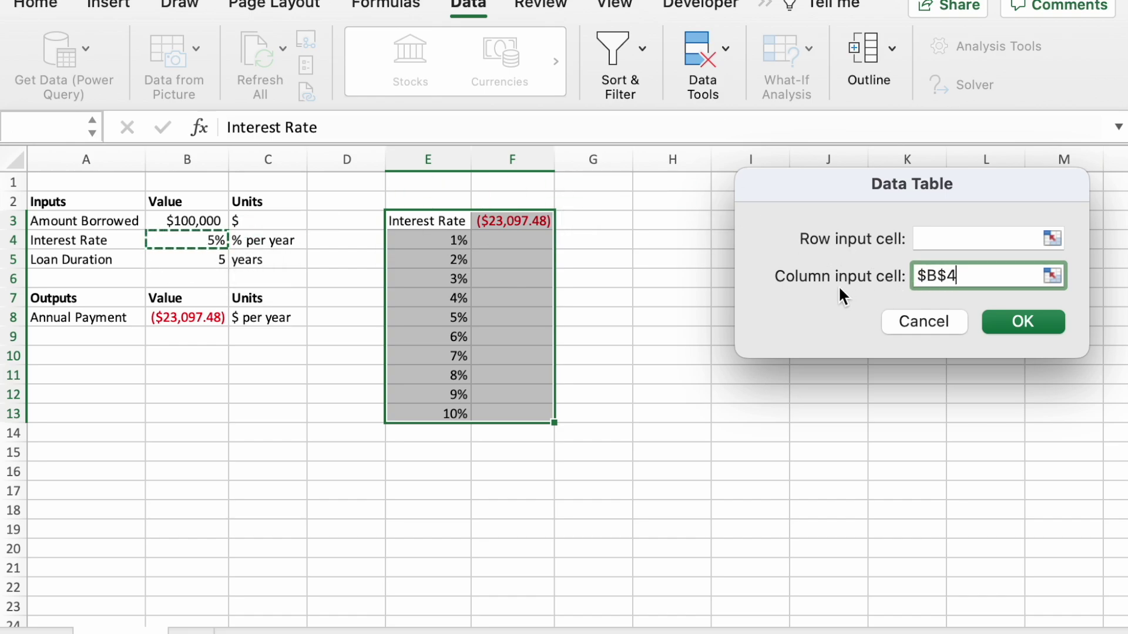
pyautogui.click(1048, 322)
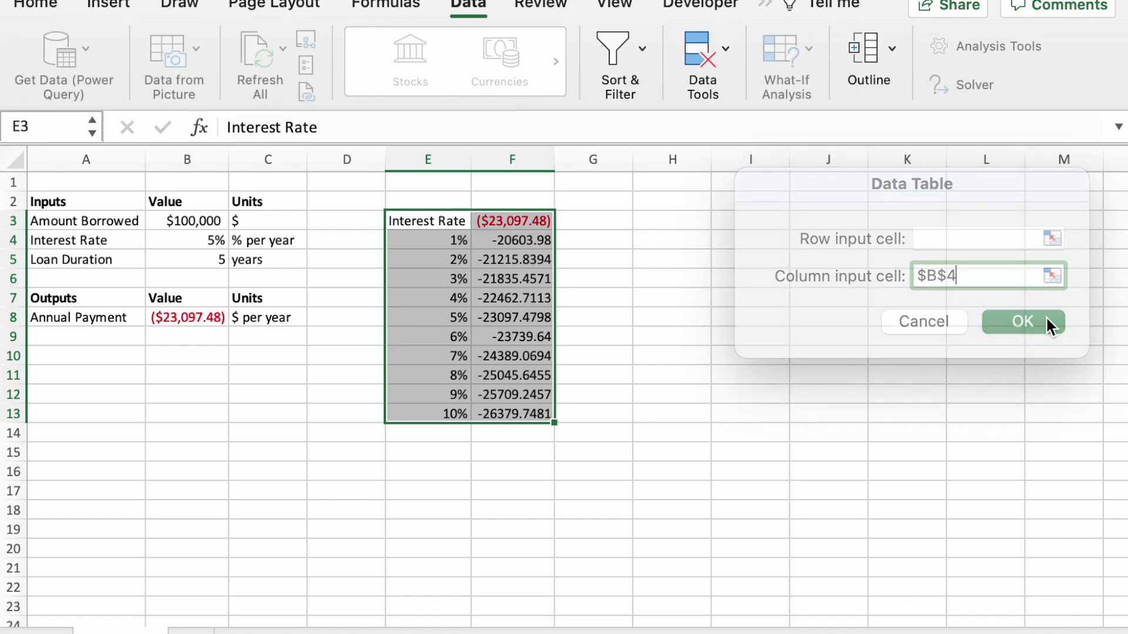
pyautogui.click(601, 349)
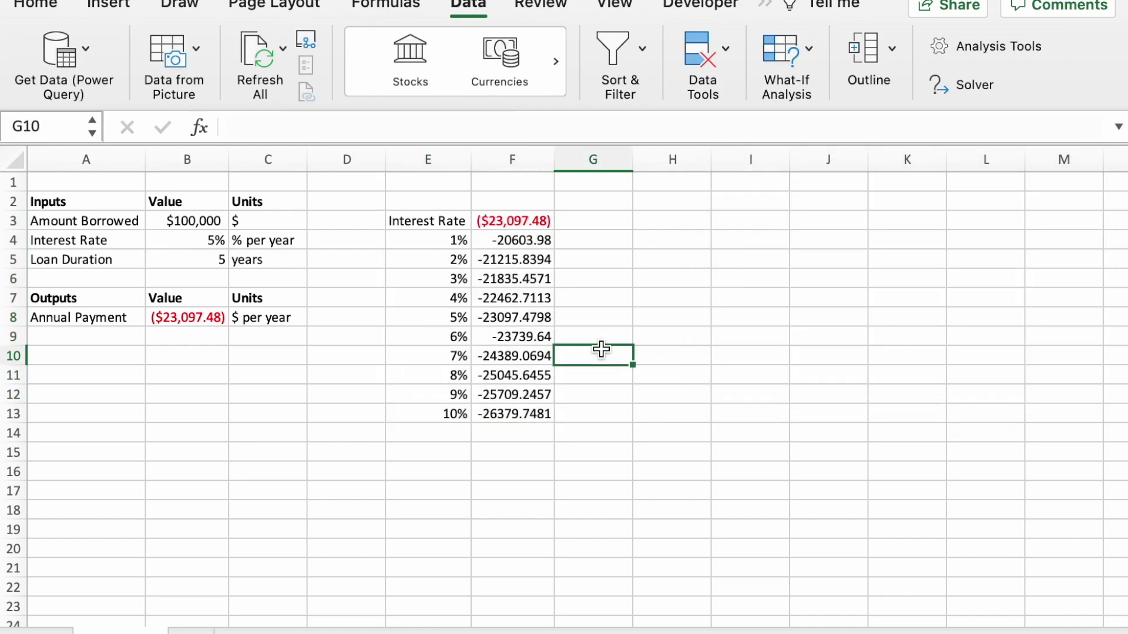
# Format the payments in F4:F13 as accounting with no decimal places
pyautogui.moveTo(508, 242); pyautogui.dragTo(505, 415)
pyautogui.click(53, 7)
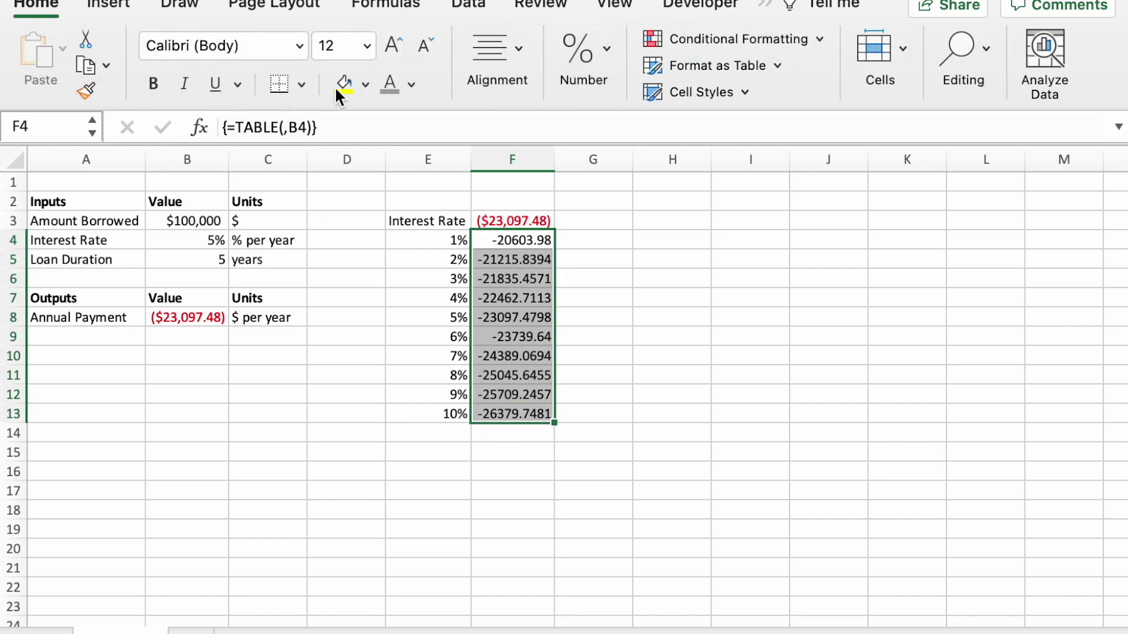
pyautogui.click(609, 48)
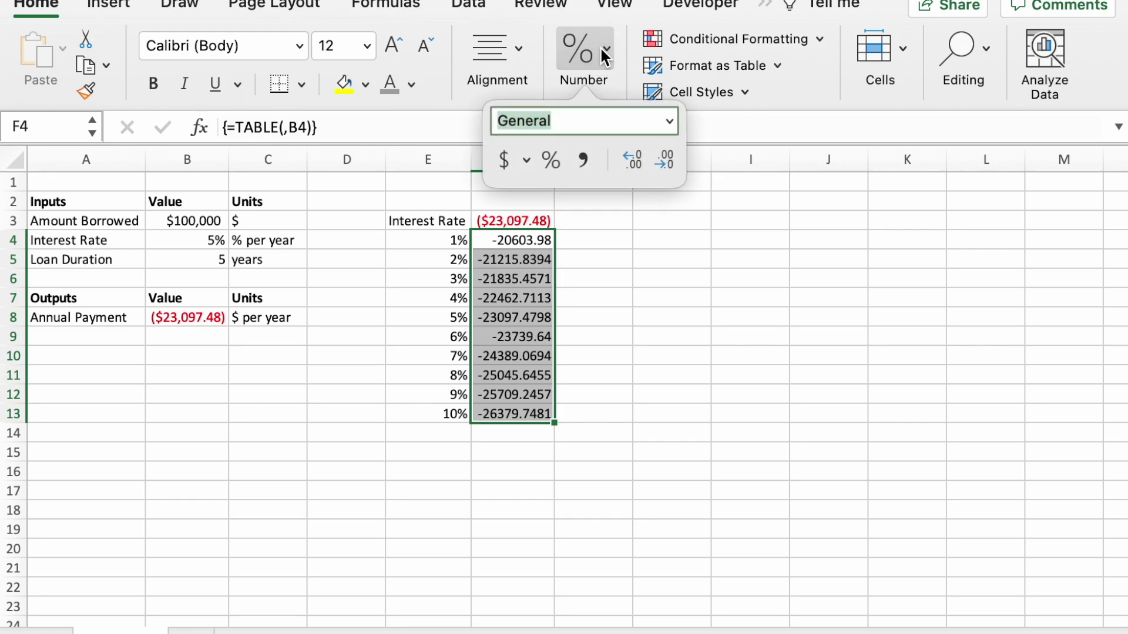
pyautogui.click(505, 159)
pyautogui.click(661, 166)
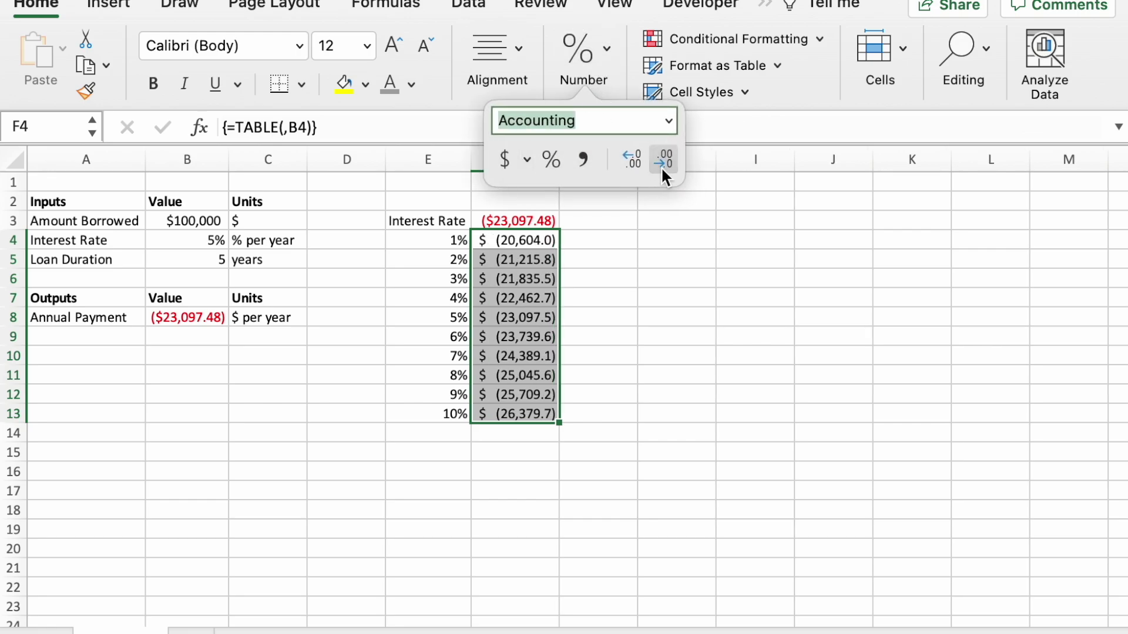
pyautogui.click(661, 167)
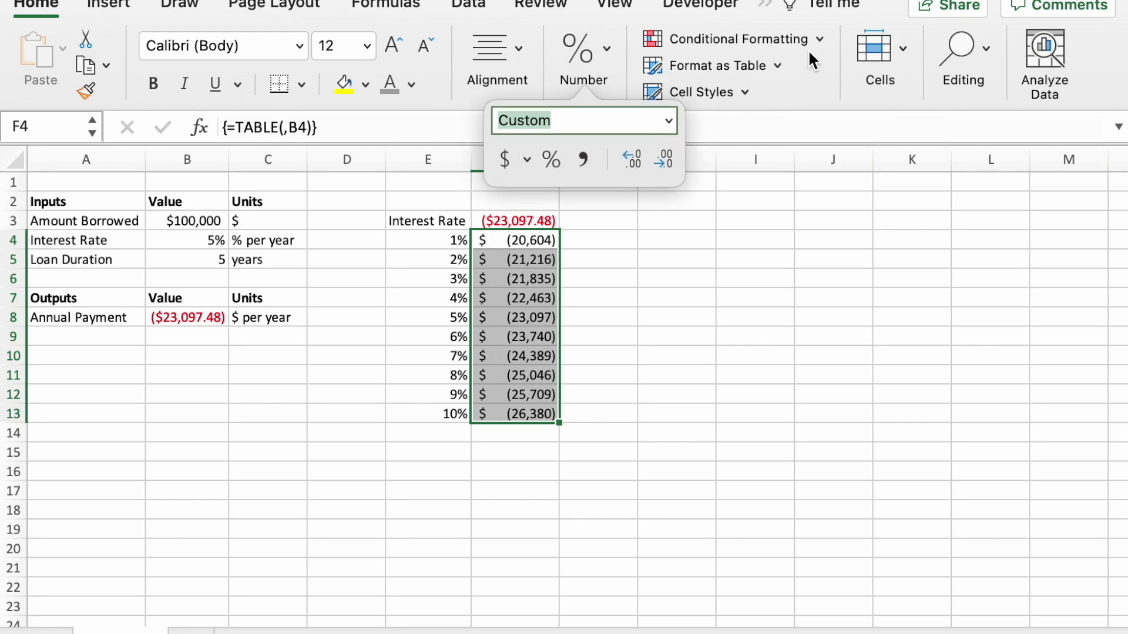
# Apply the green-yellow-red colour scale to F4:F13 and check the rates and table formula
pyautogui.click(777, 37)
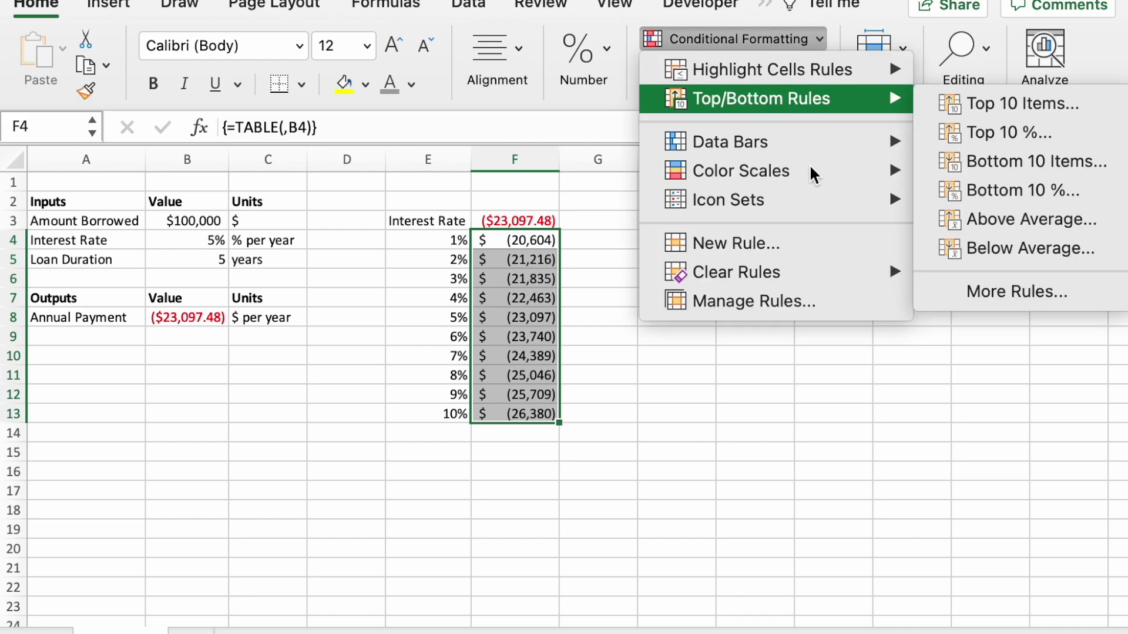
pyautogui.moveTo(812, 174)
pyautogui.click(937, 194)
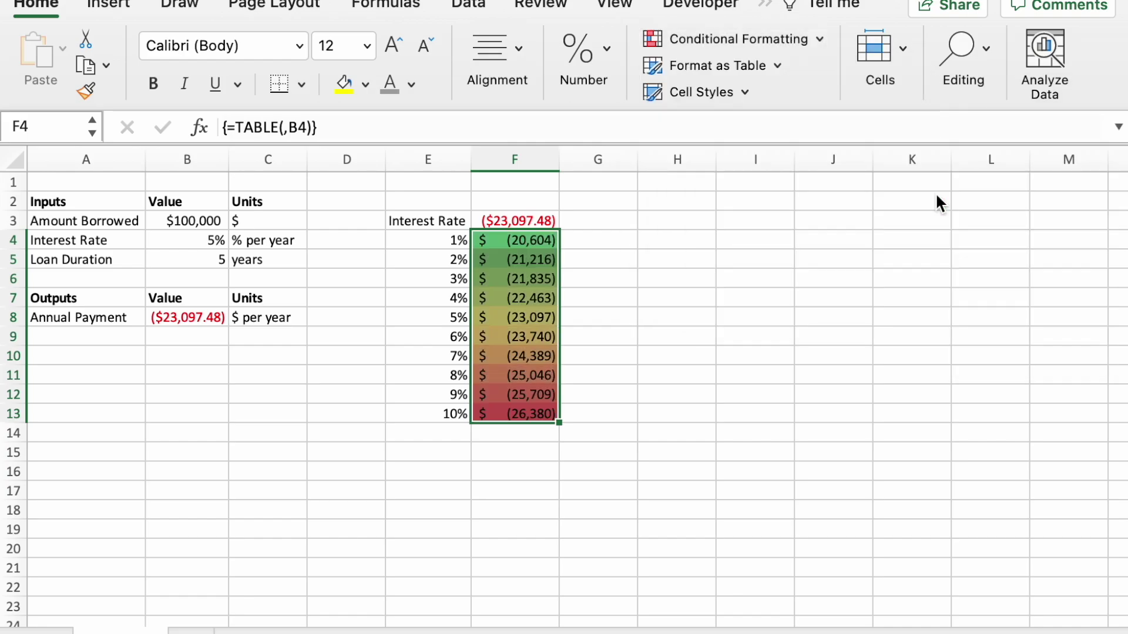
pyautogui.click(704, 340)
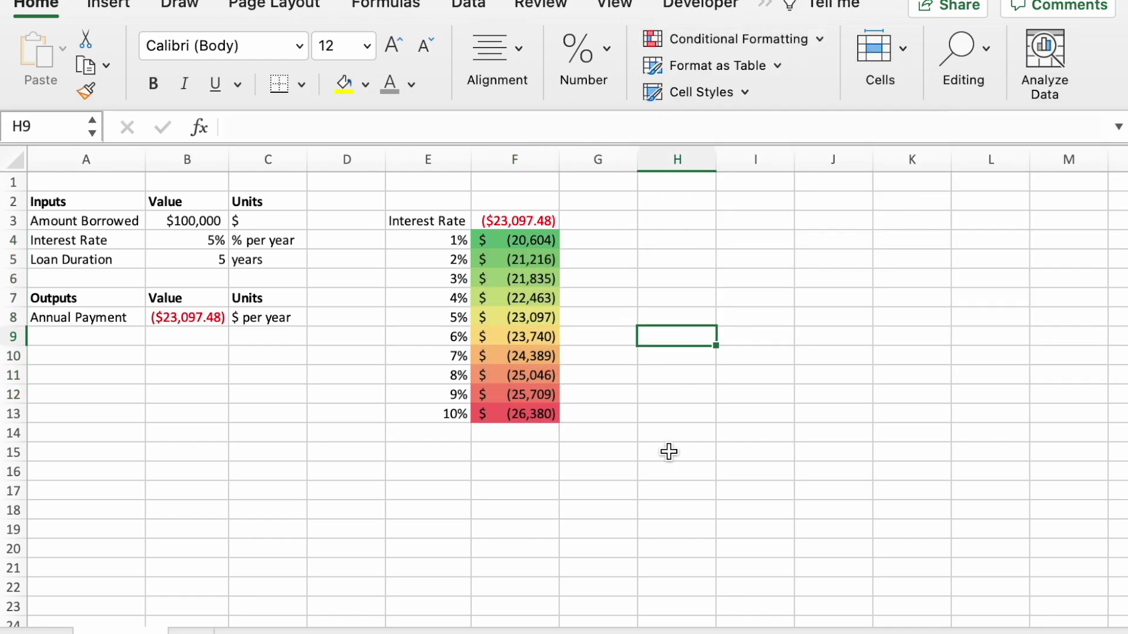
pyautogui.click(414, 239)
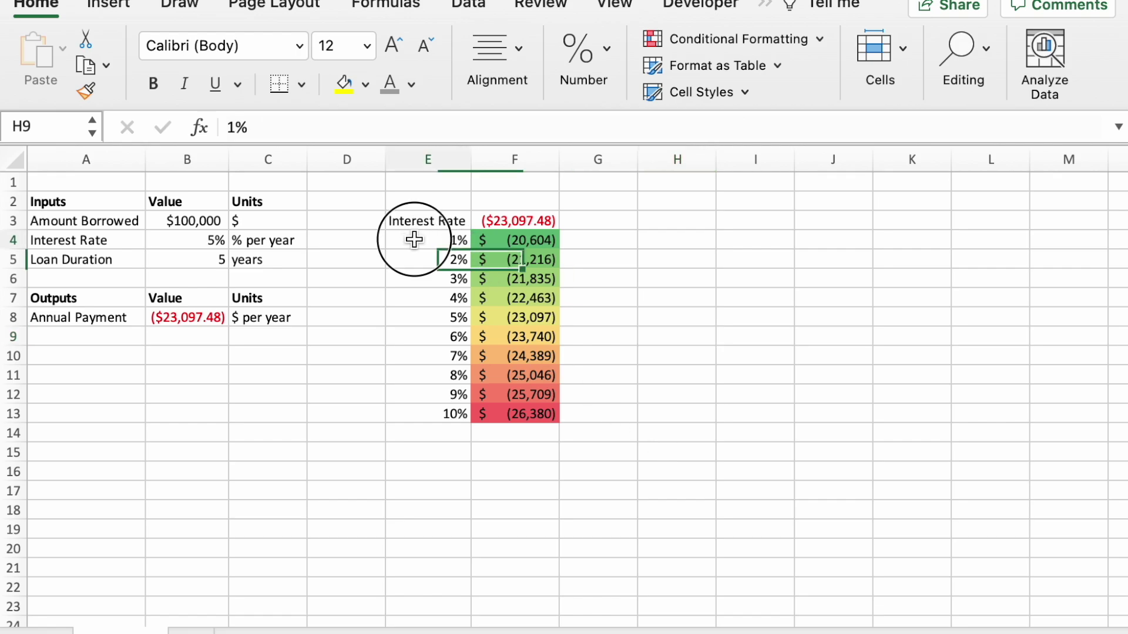
pyautogui.click(433, 412)
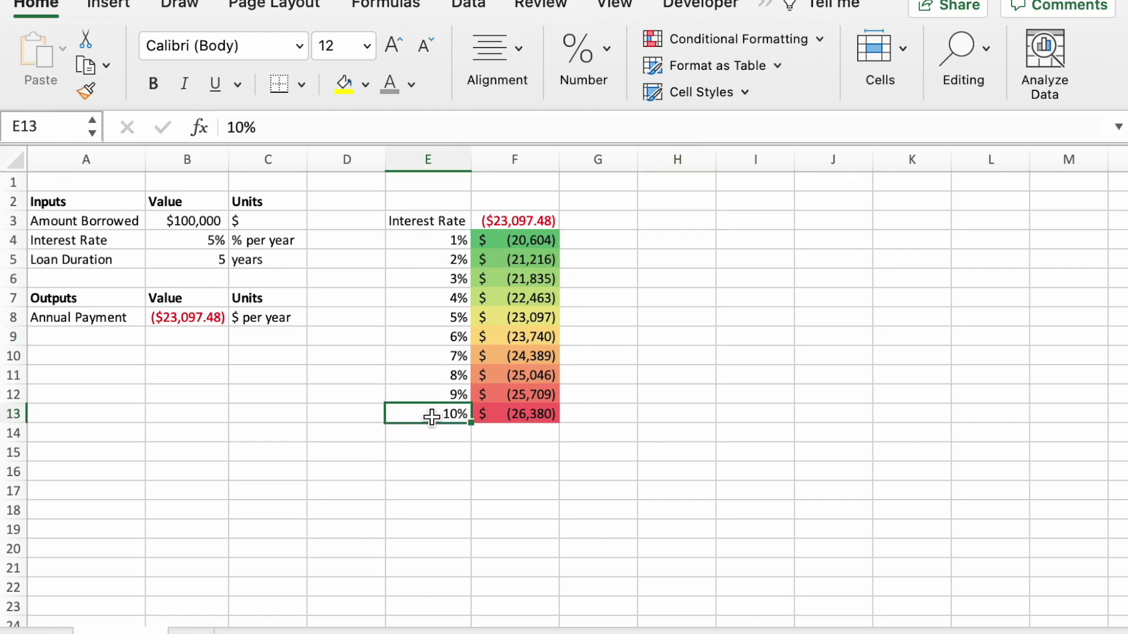
pyautogui.click(536, 242)
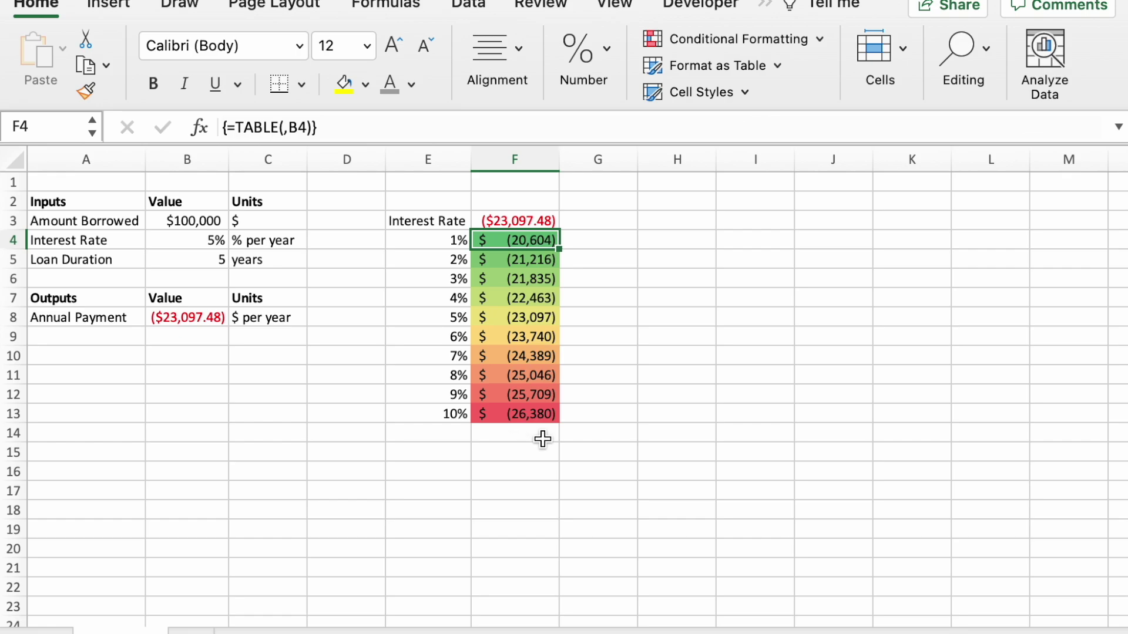
pyautogui.click(679, 222)
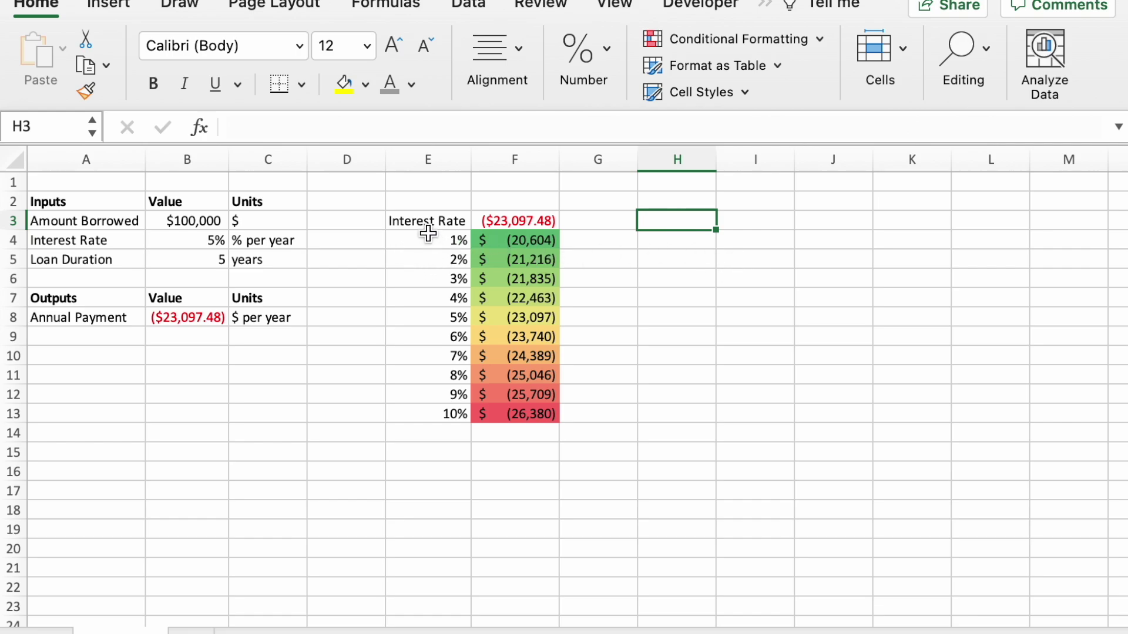
# Copy the rates 1%–10% from E4:E13 into I4:I13
pyautogui.moveTo(392, 222); pyautogui.dragTo(417, 407)
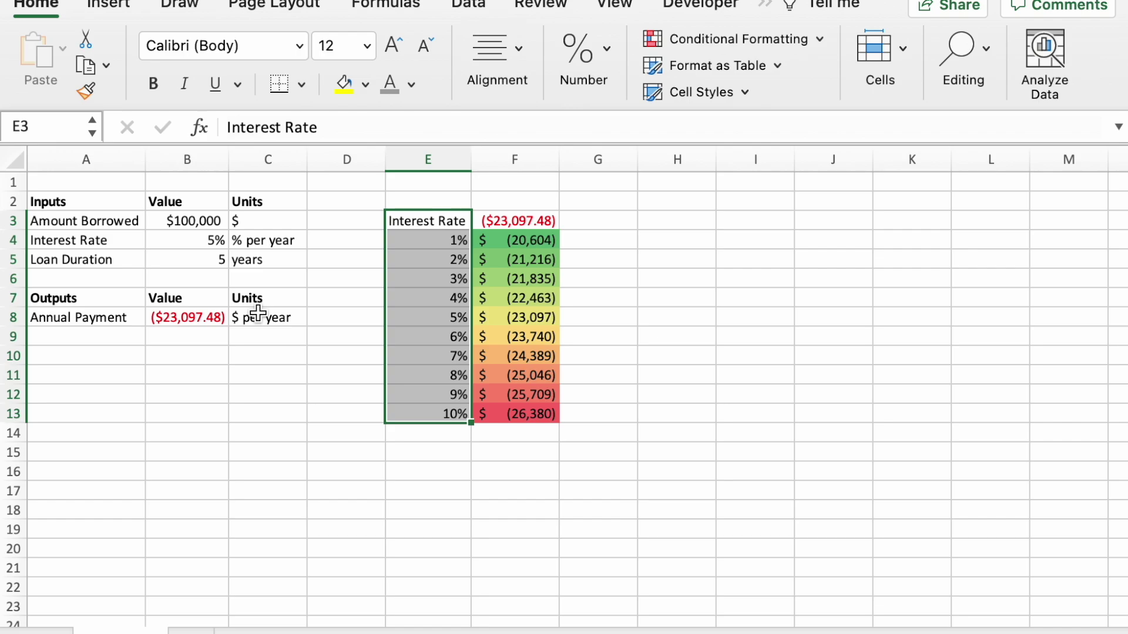
pyautogui.click(450, 306)
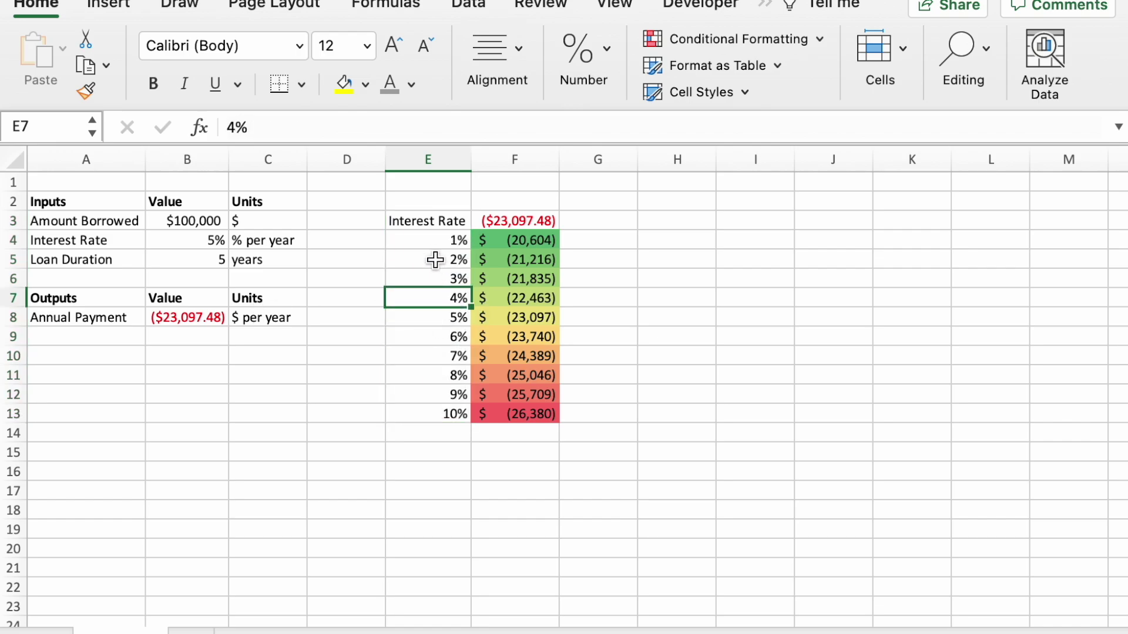
pyautogui.moveTo(433, 241); pyautogui.dragTo(424, 411)
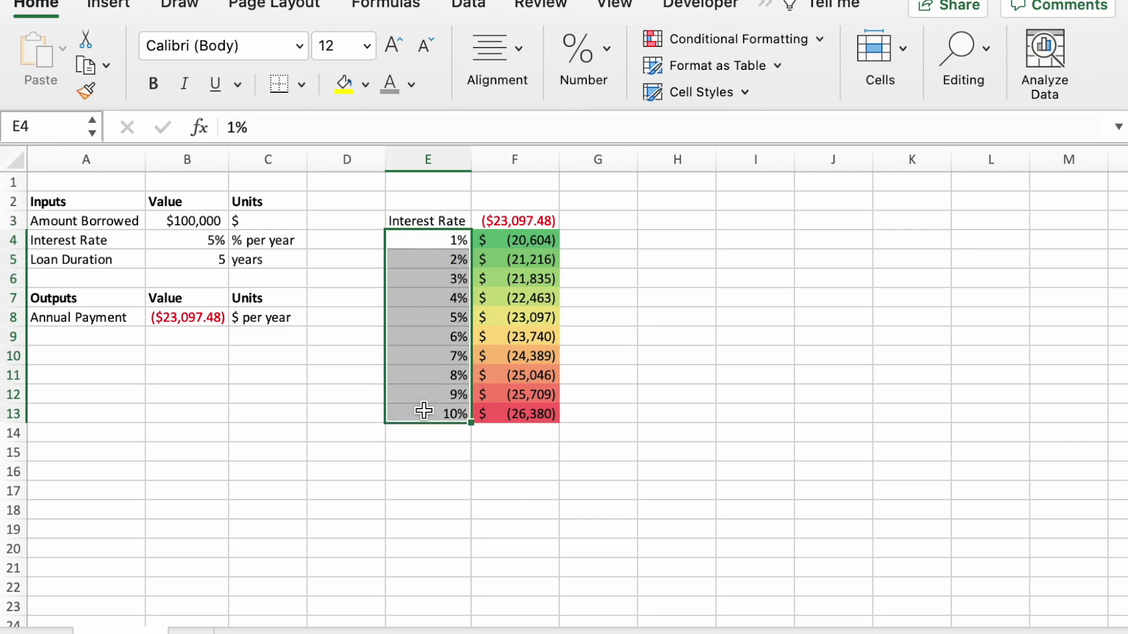
pyautogui.press('super+c')
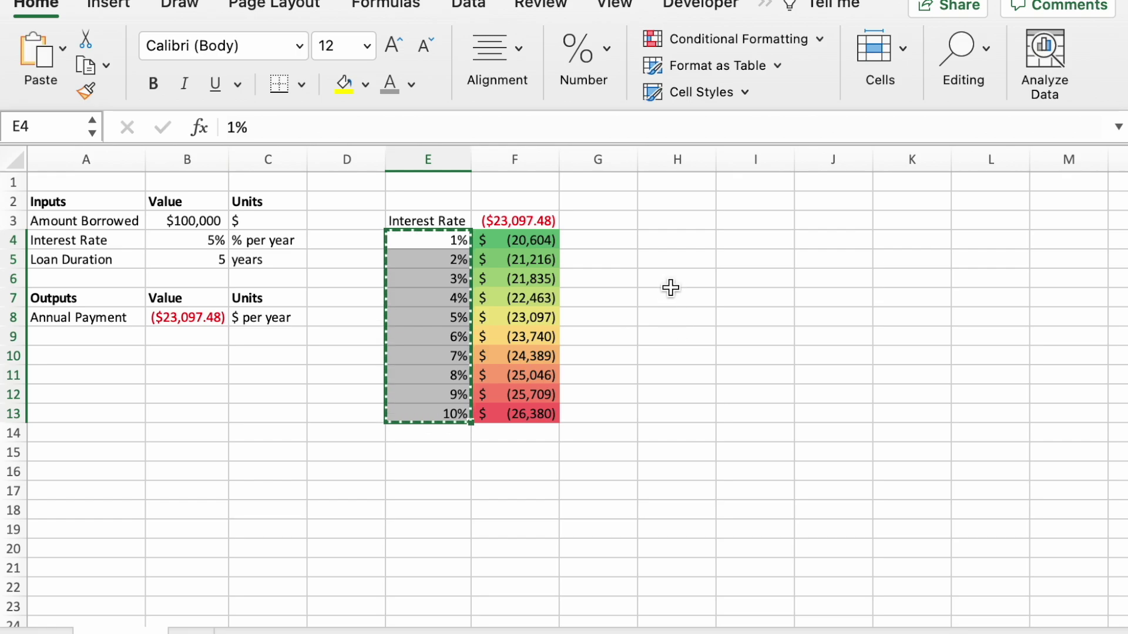
pyautogui.click(739, 247)
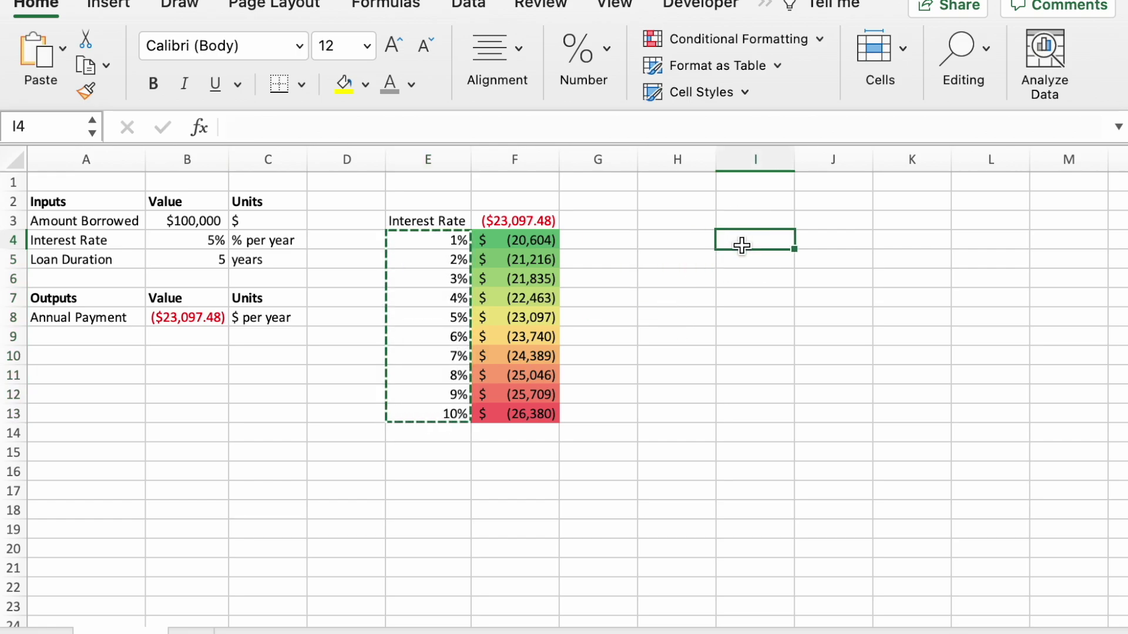
pyautogui.press('super+v')
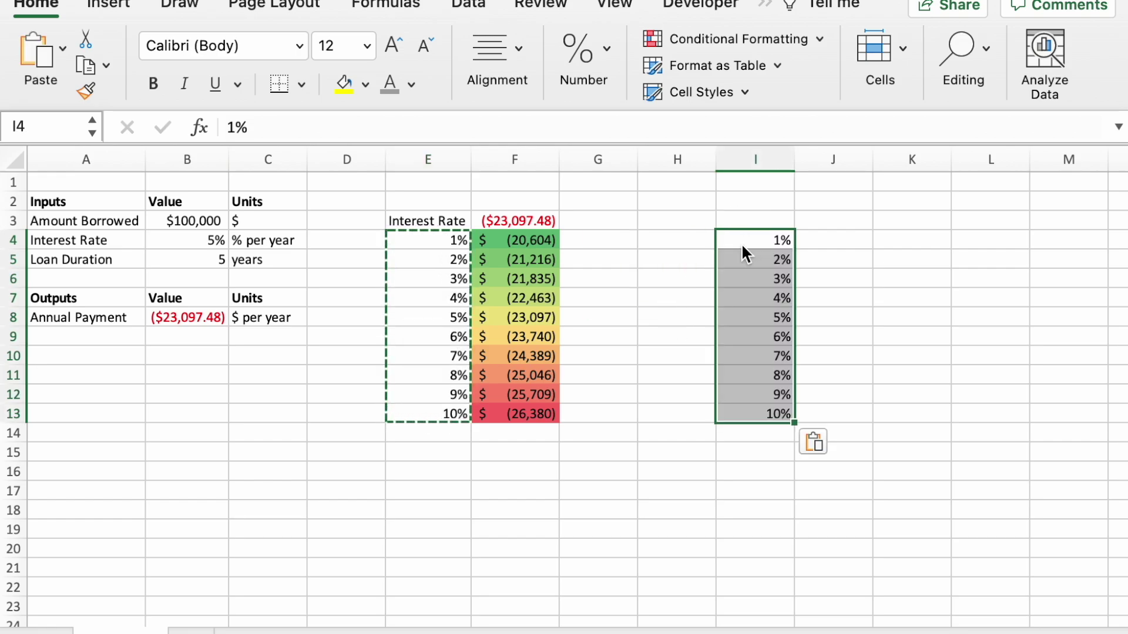
pyautogui.press('Escape')
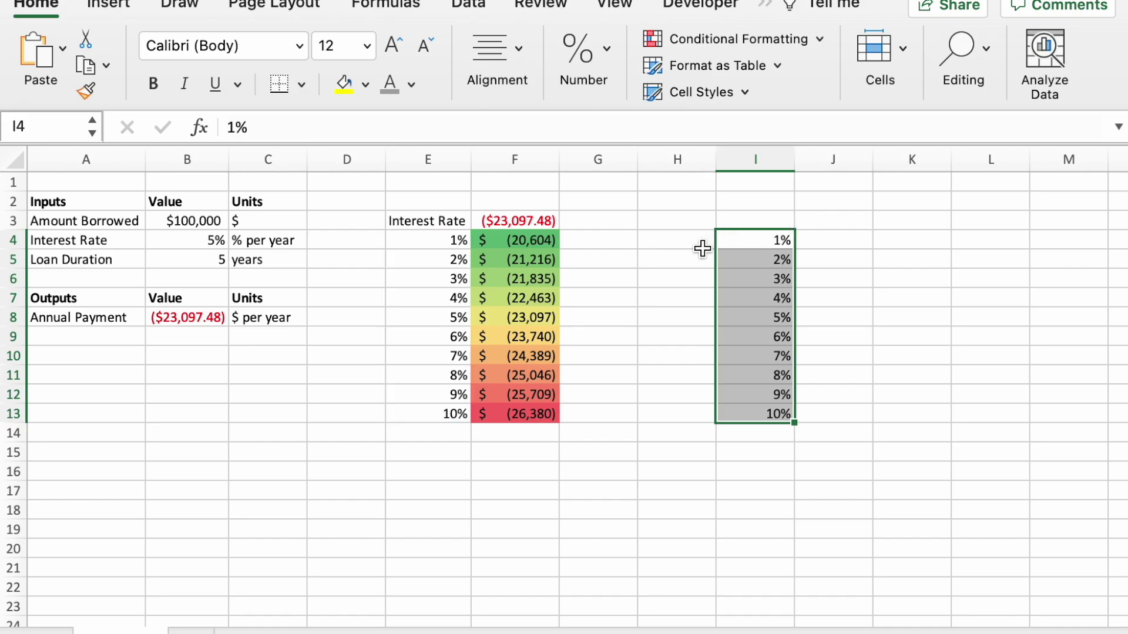
# Label the copied rates with Interest Rate in H5
pyautogui.click(668, 266)
pyautogui.write('Inter')
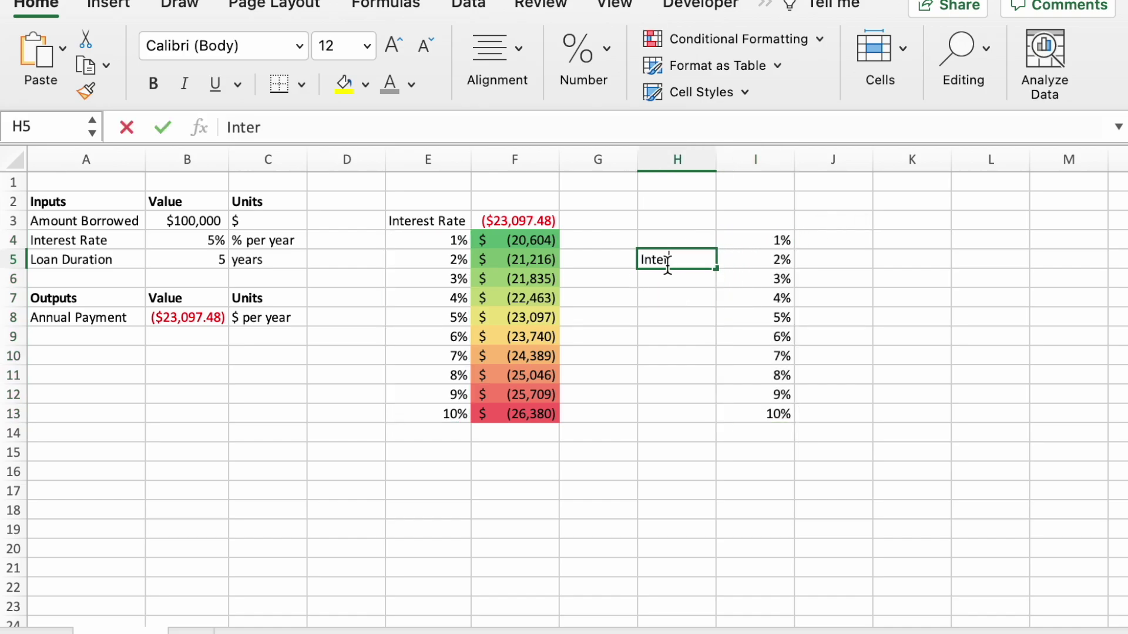
pyautogui.write('est Rate')
pyautogui.press('Return')
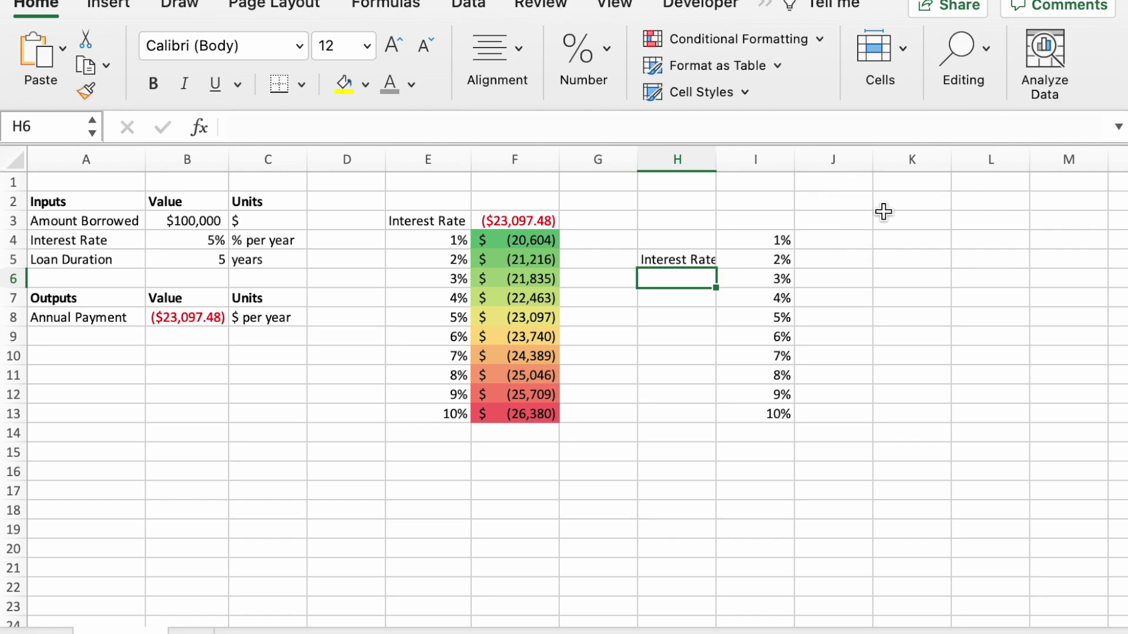
pyautogui.click(856, 220)
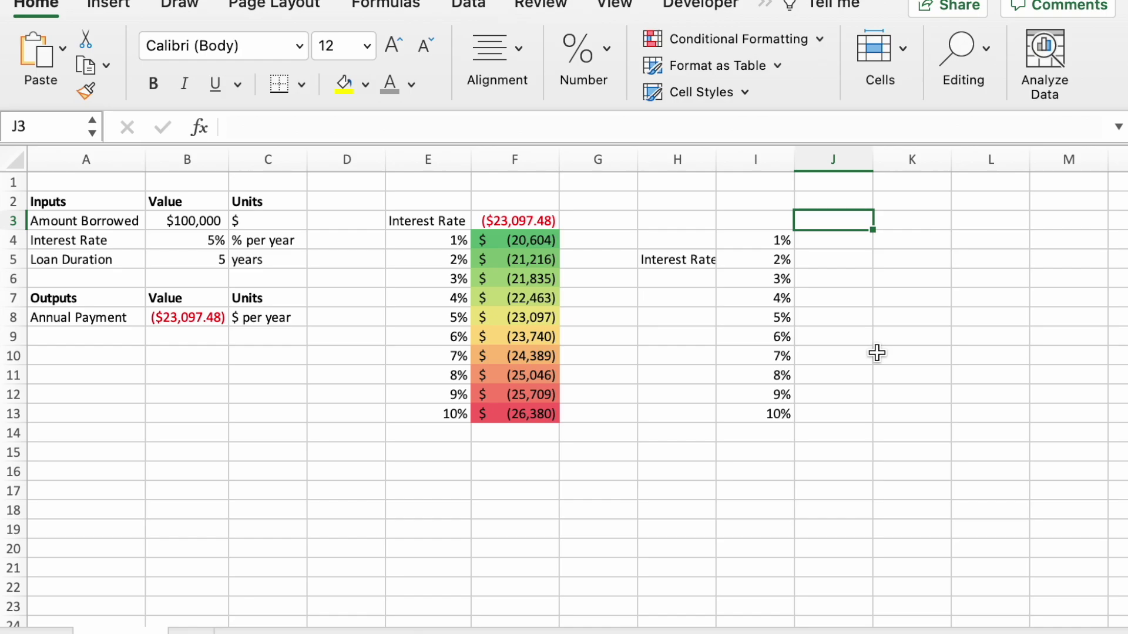
# Fill loan durations 3 through 8 across J3:O3 from a 3, 4, 5 pattern
pyautogui.write('3')
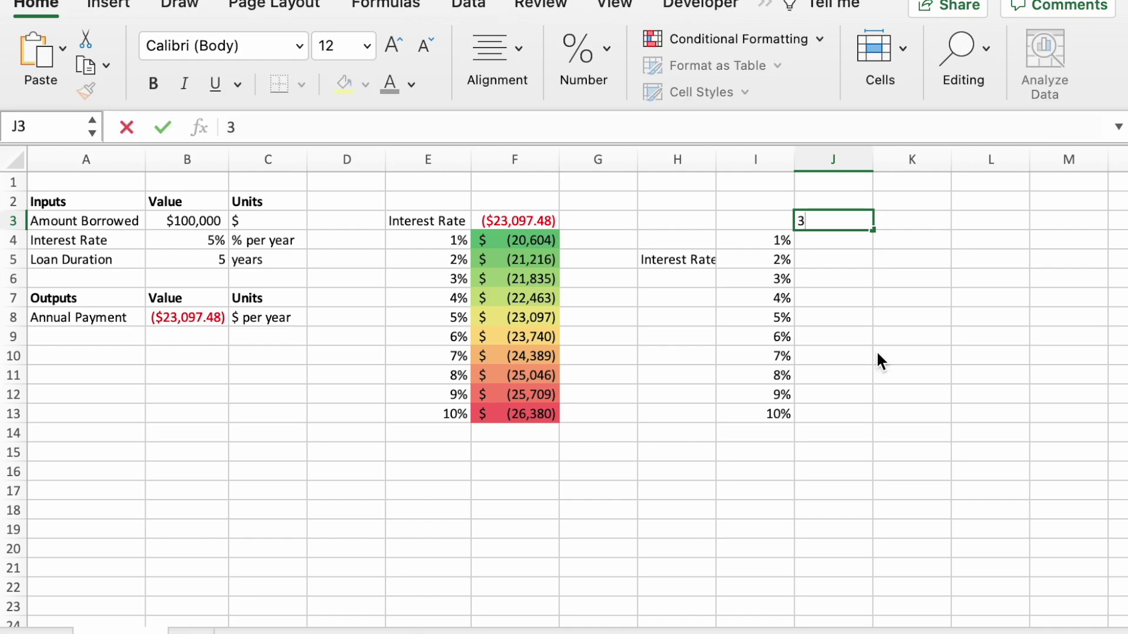
pyautogui.press('Tab')
pyautogui.write('4')
pyautogui.press('Tab')
pyautogui.write('5')
pyautogui.press('Tab')
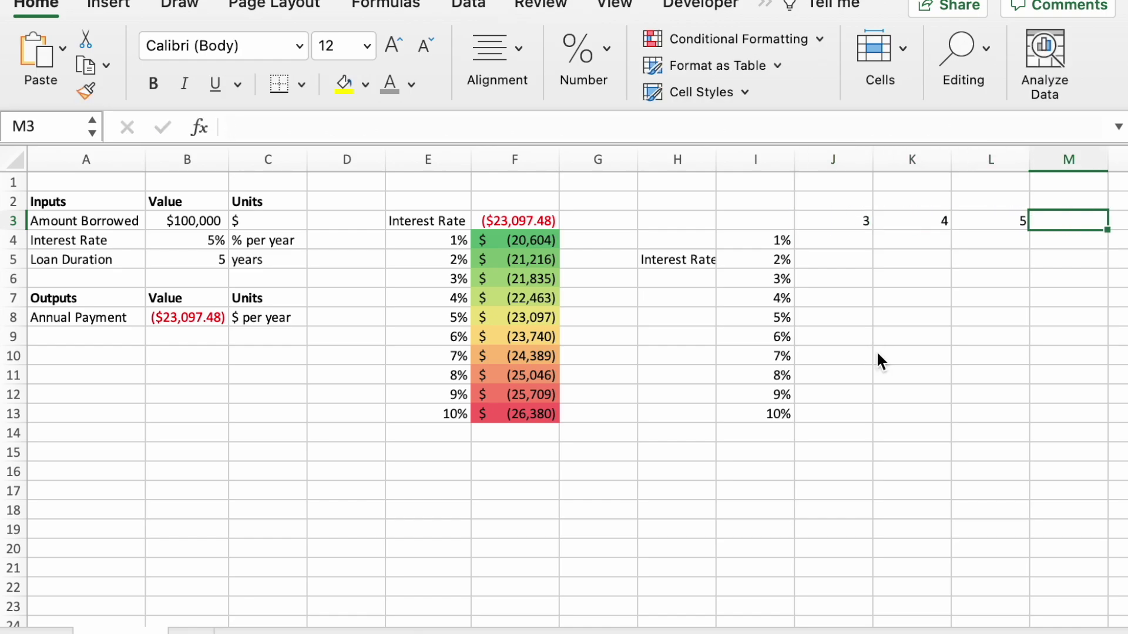
pyautogui.moveTo(864, 221); pyautogui.dragTo(993, 221)
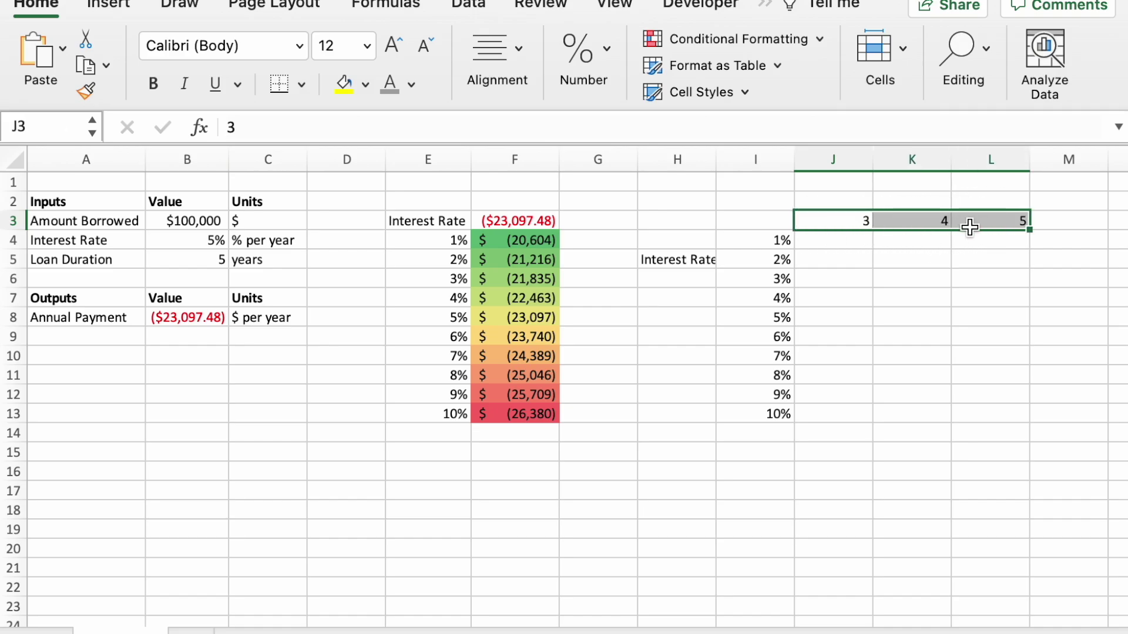
pyautogui.hscroll(3, 1052, 414)
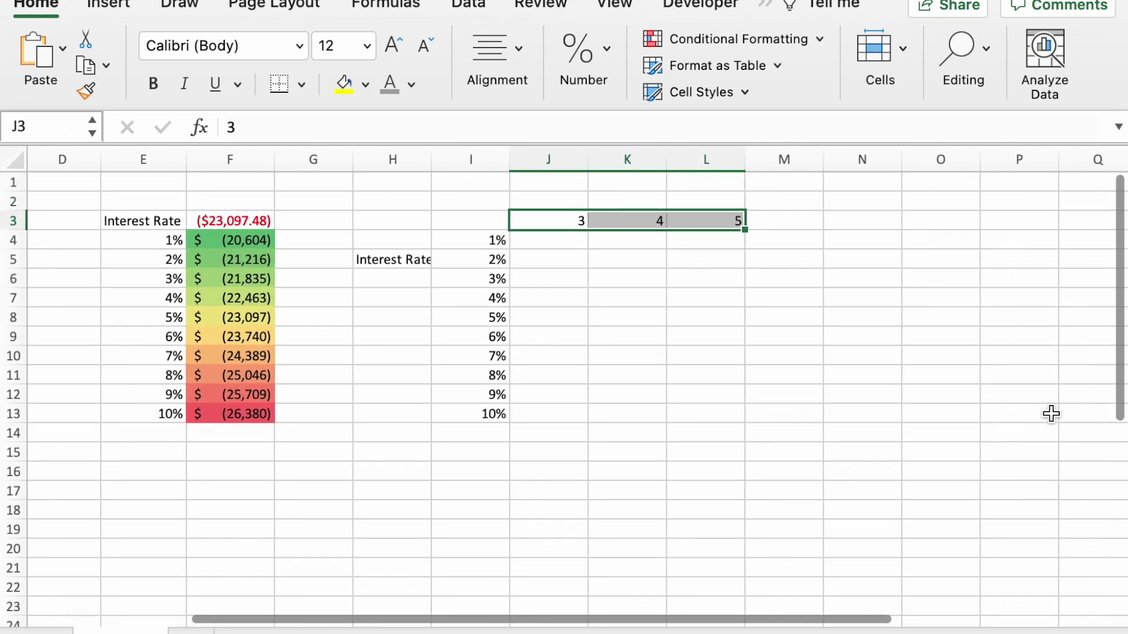
pyautogui.moveTo(744, 232); pyautogui.dragTo(1006, 232)
pyautogui.hscroll(-3, 822, 347)
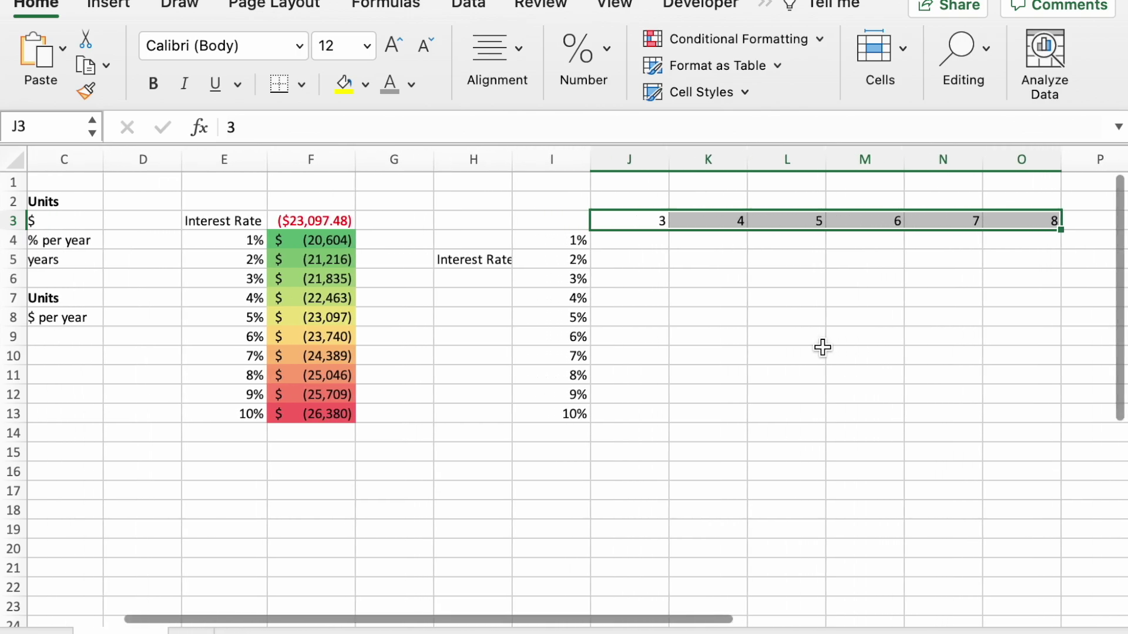
pyautogui.hscroll(-2, 617, 297)
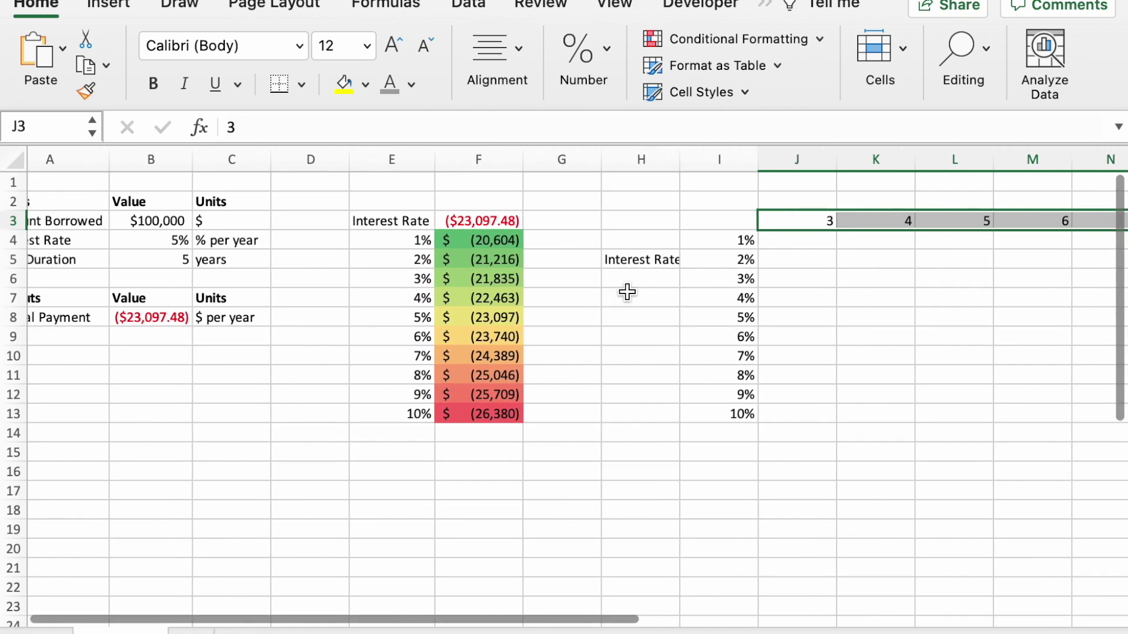
# Enter the heading Loan Duration in K2 above the durations
pyautogui.click(868, 197)
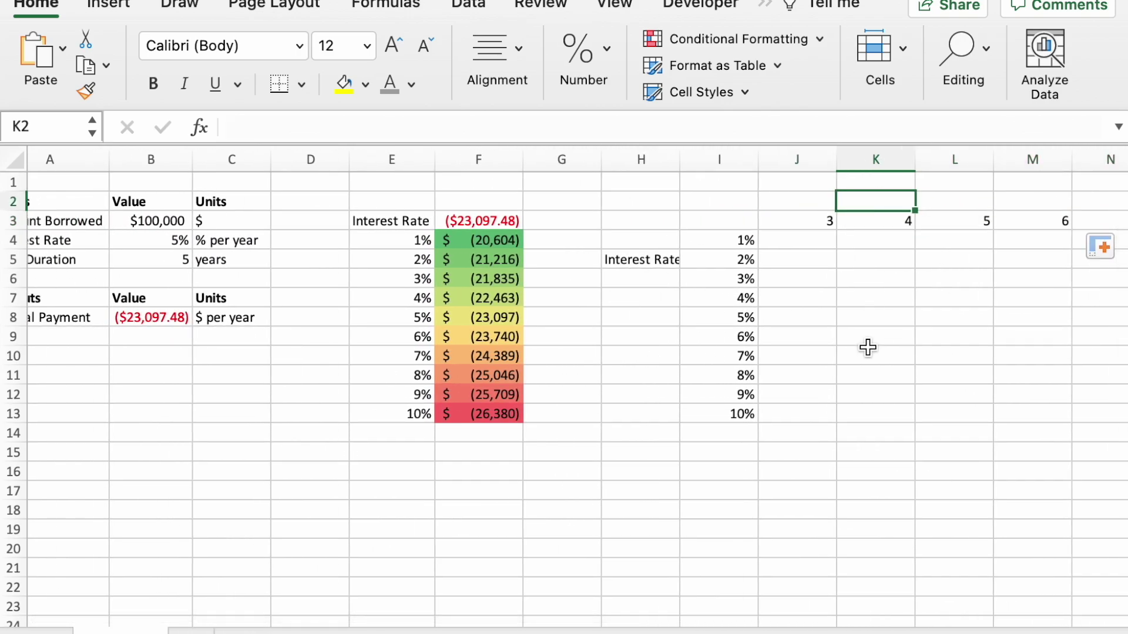
pyautogui.write('Loan Duration')
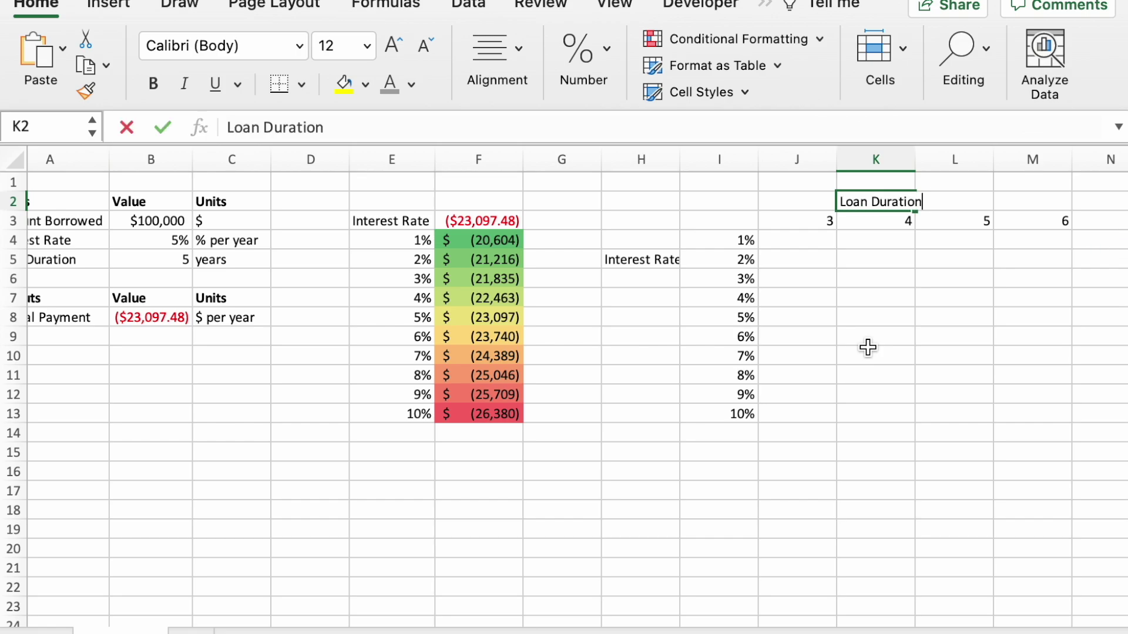
pyautogui.press('Return')
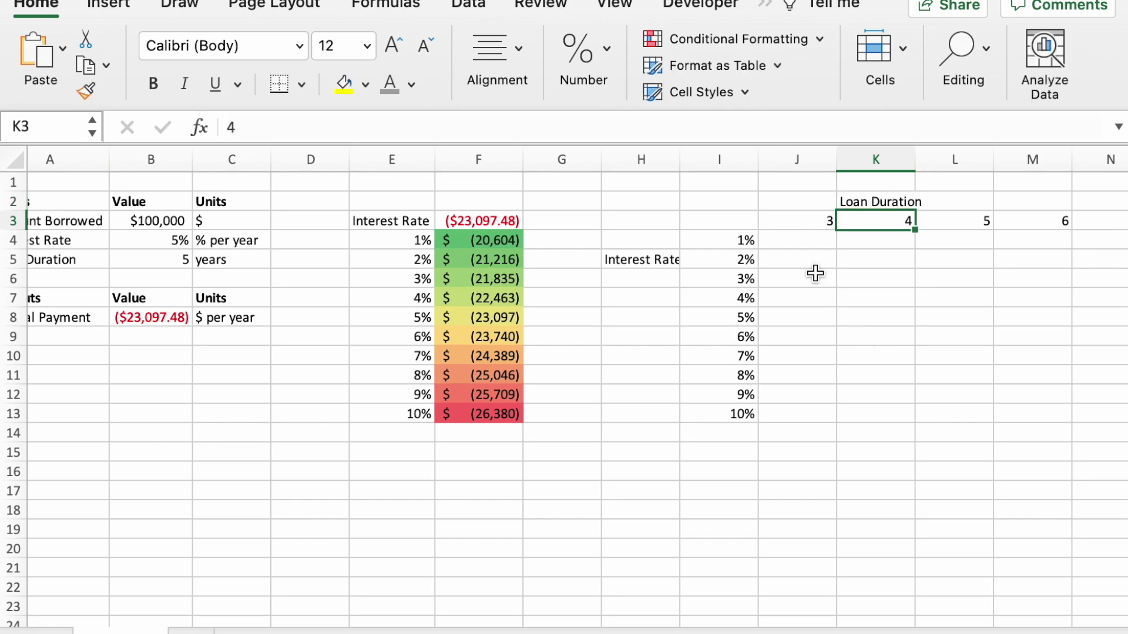
# Select the two-way table area I3:O13 and check F3's link to B8
pyautogui.hscroll(5, 798, 266)
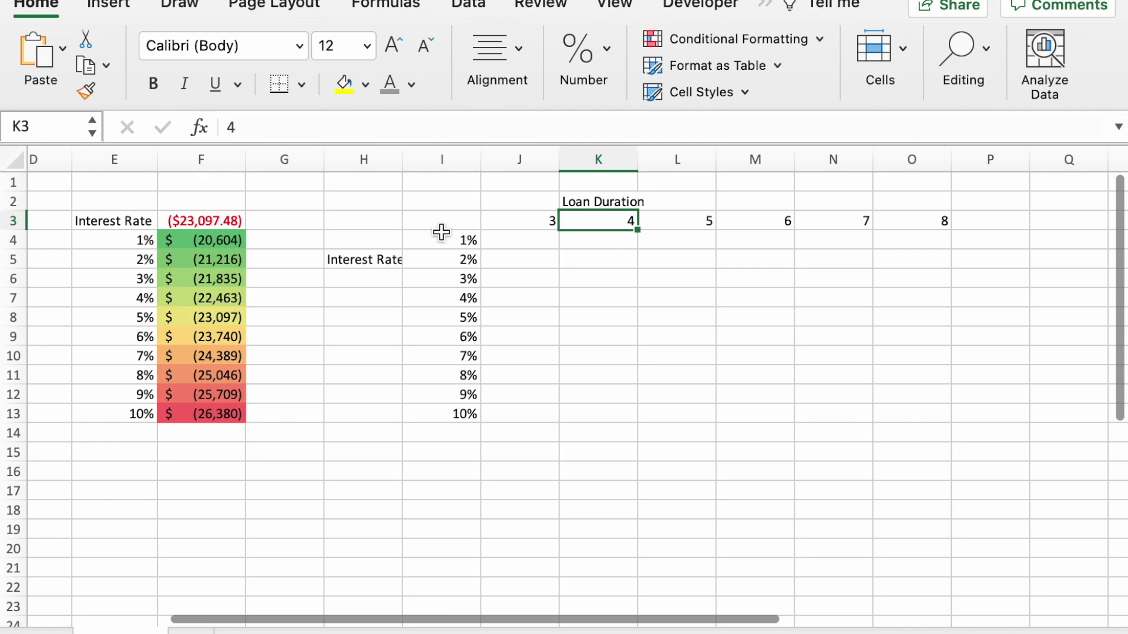
pyautogui.moveTo(441, 222)
pyautogui.mouseDown()
pyautogui.moveTo(785, 270)
pyautogui.moveTo(927, 370)
pyautogui.moveTo(927, 411)
pyautogui.mouseUp()
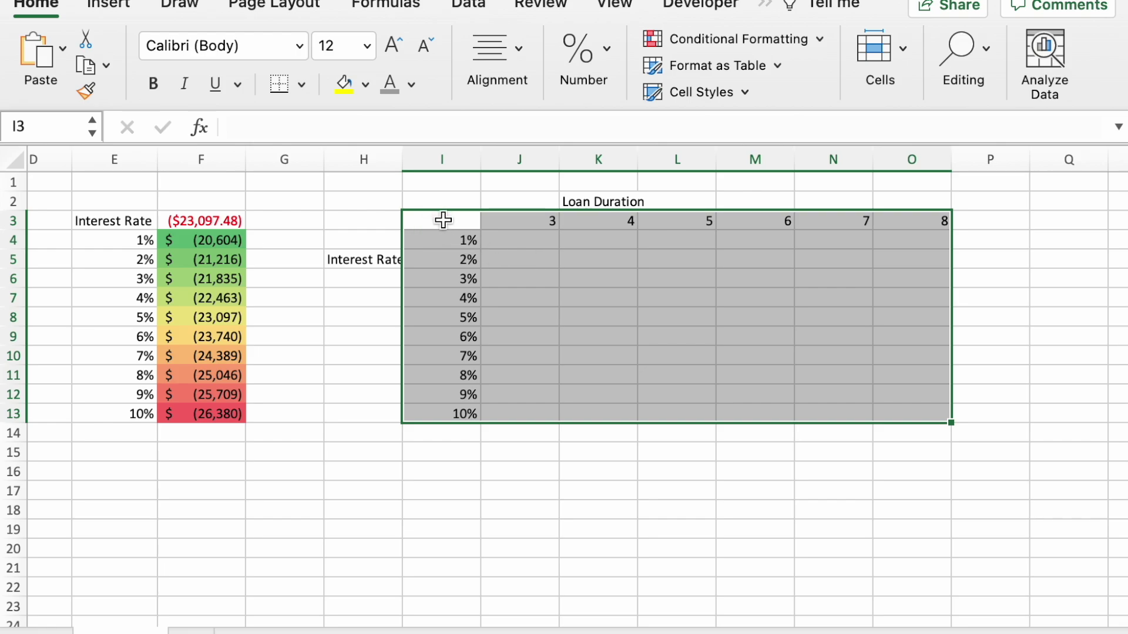
pyautogui.click(443, 221)
pyautogui.hscroll(-8, 444, 220)
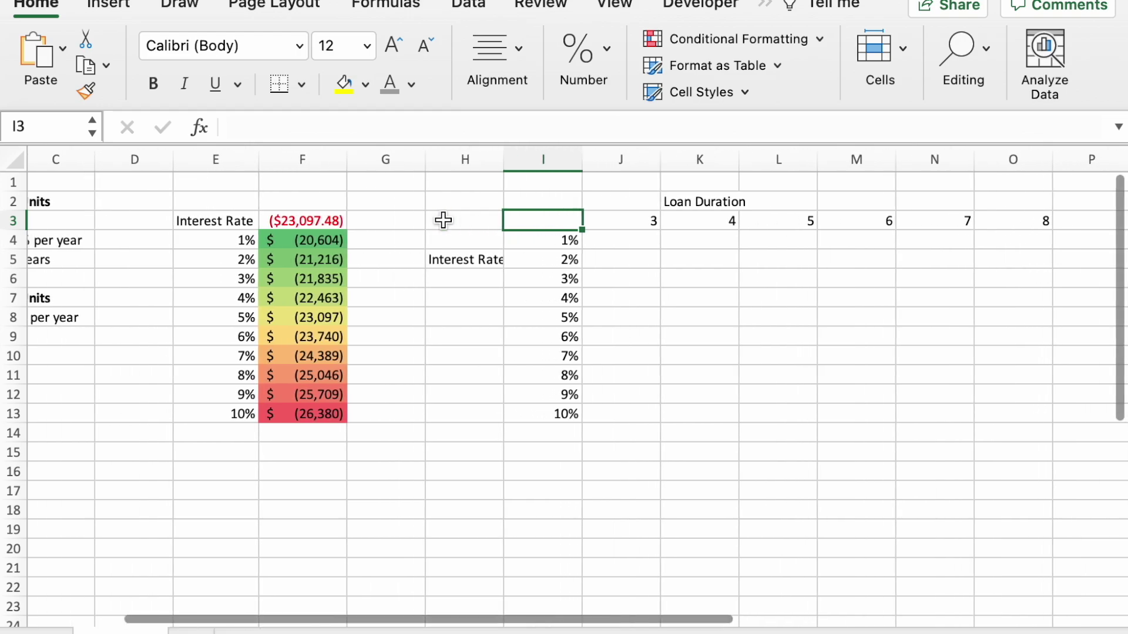
pyautogui.click(528, 221)
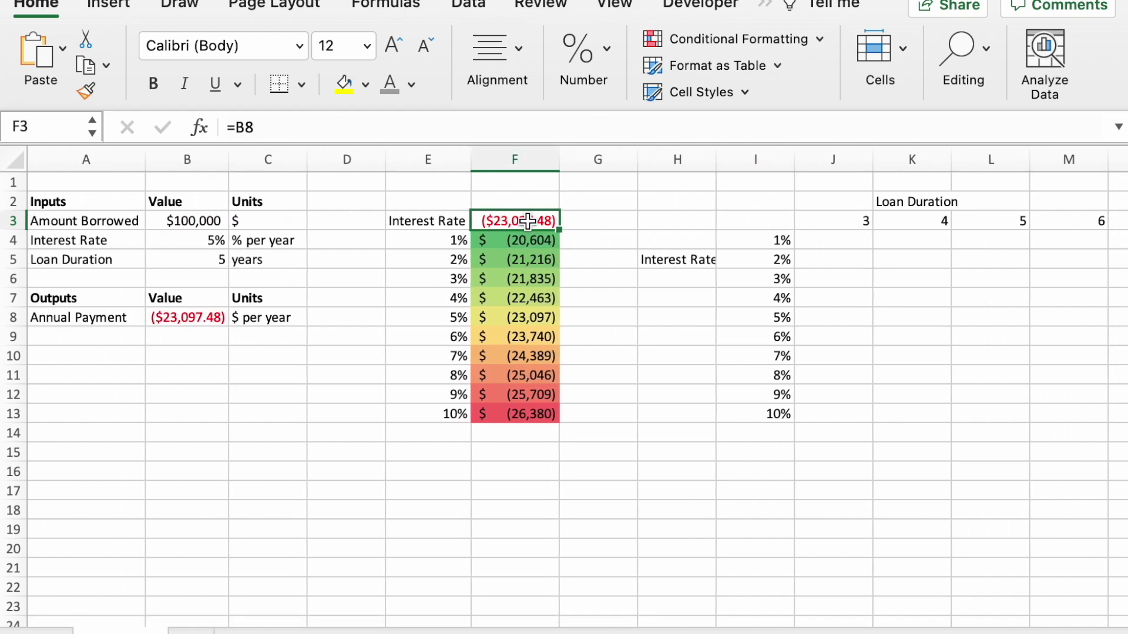
# Enter =B8 in corner cell I3, then select the grid I3:O13
pyautogui.click(787, 224)
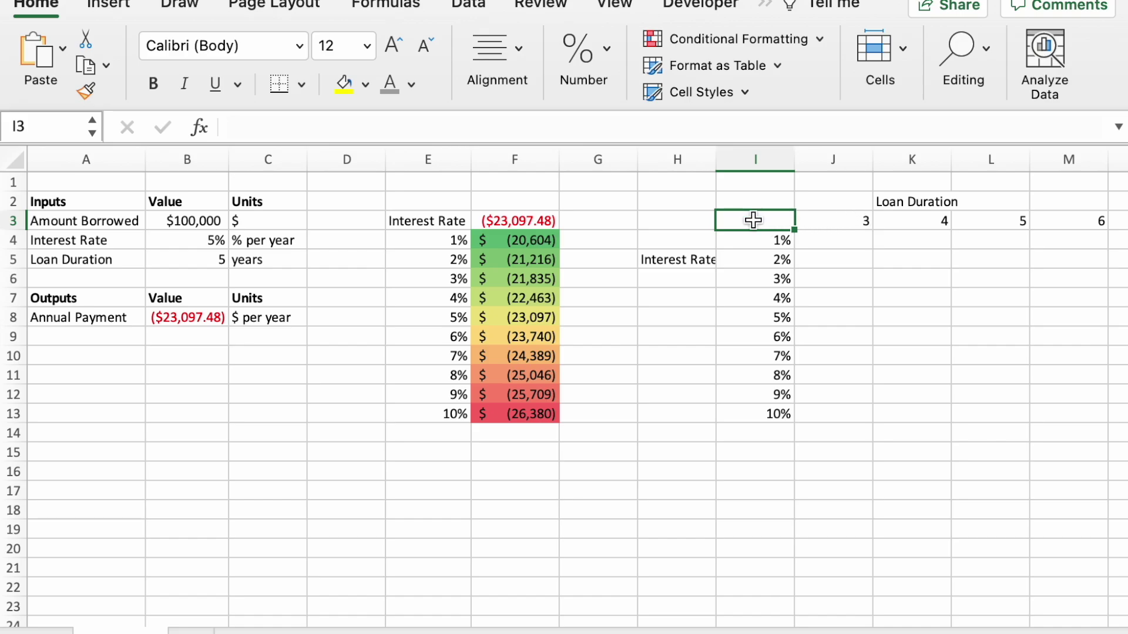
pyautogui.write('=')
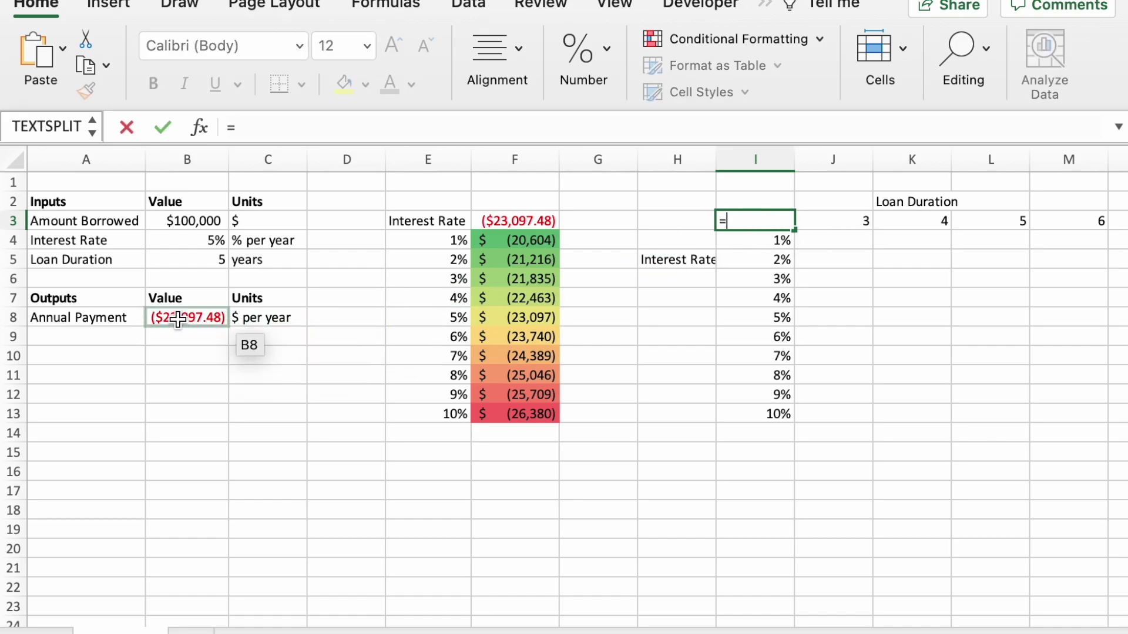
pyautogui.click(178, 320)
pyautogui.press('Return')
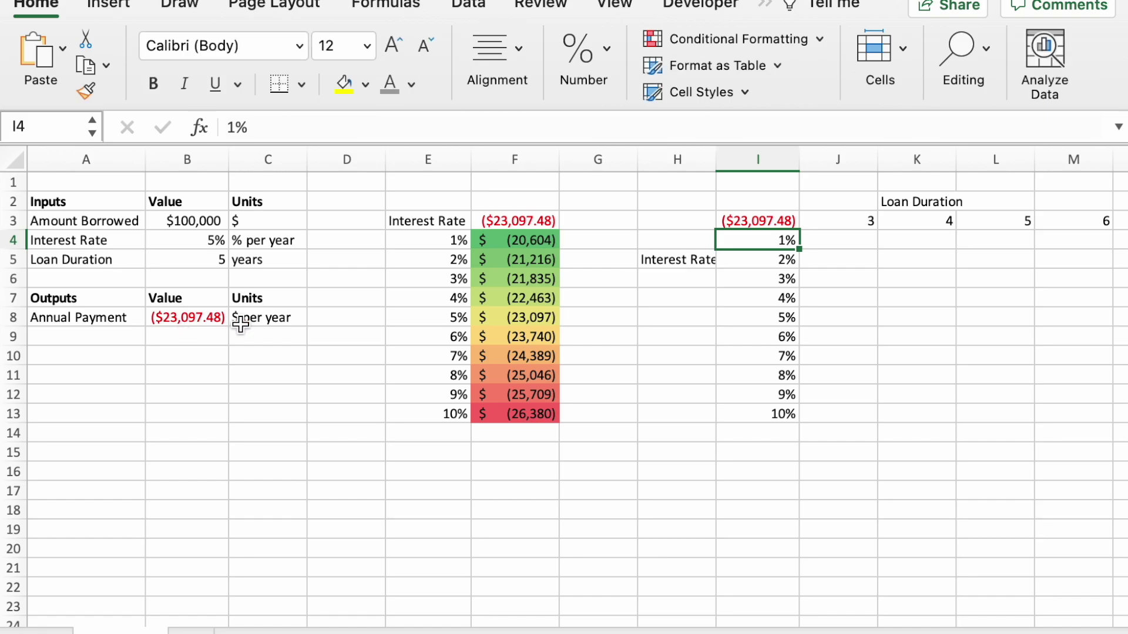
pyautogui.hscroll(5, 876, 452)
pyautogui.hscroll(3, 875, 452)
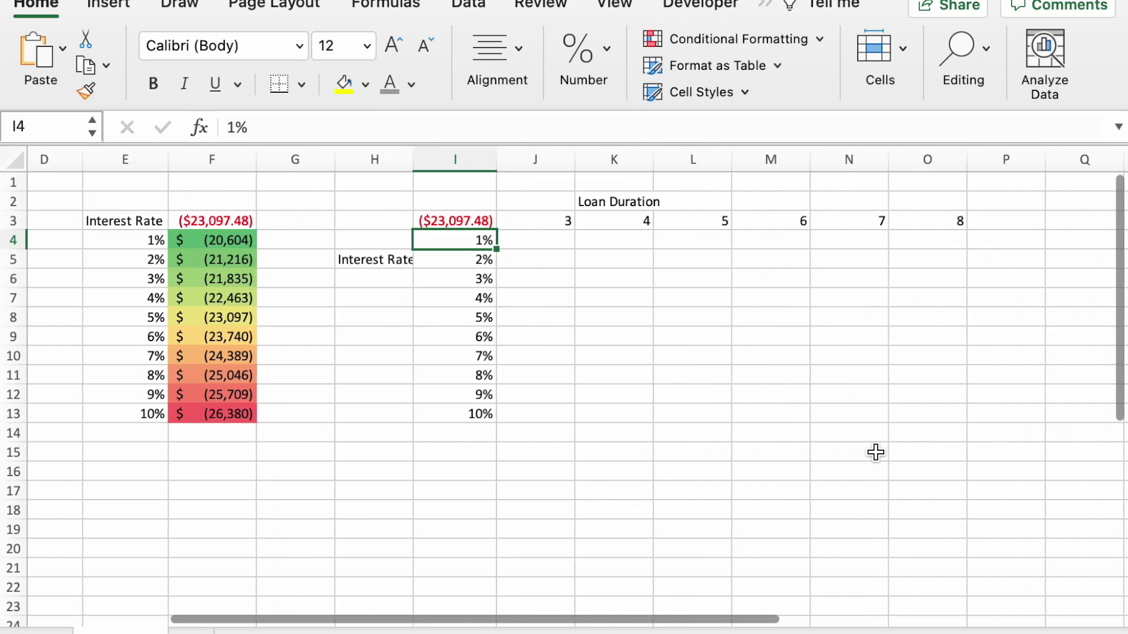
pyautogui.moveTo(464, 221); pyautogui.dragTo(898, 412)
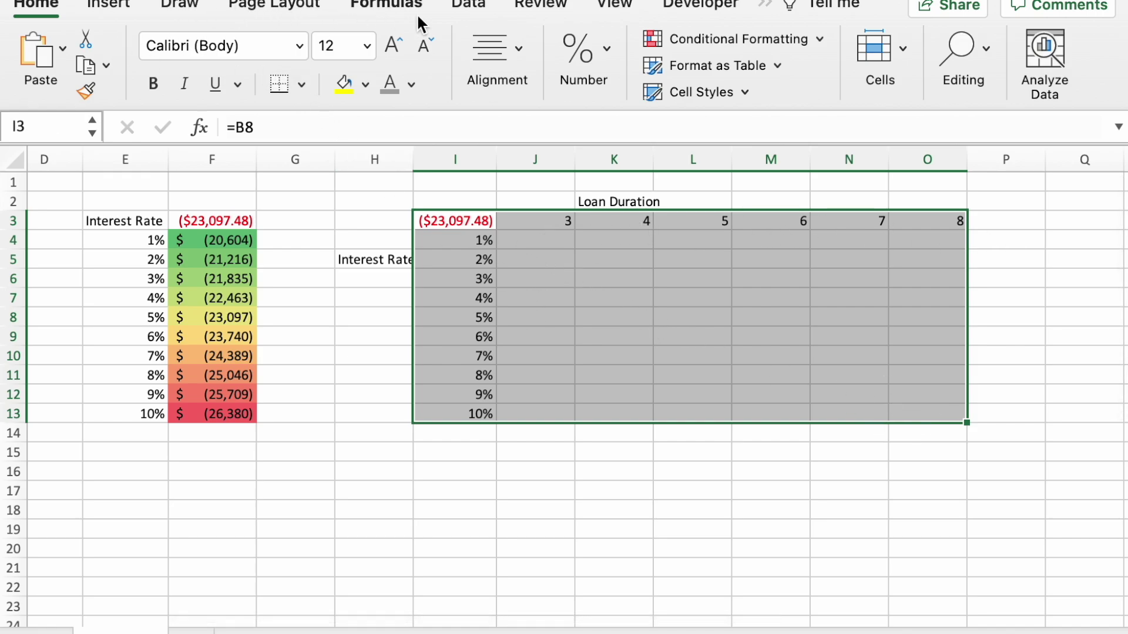
# Start a data table on I3:O13 with row input cell B5 (Loan Duration)
pyautogui.click(476, 13)
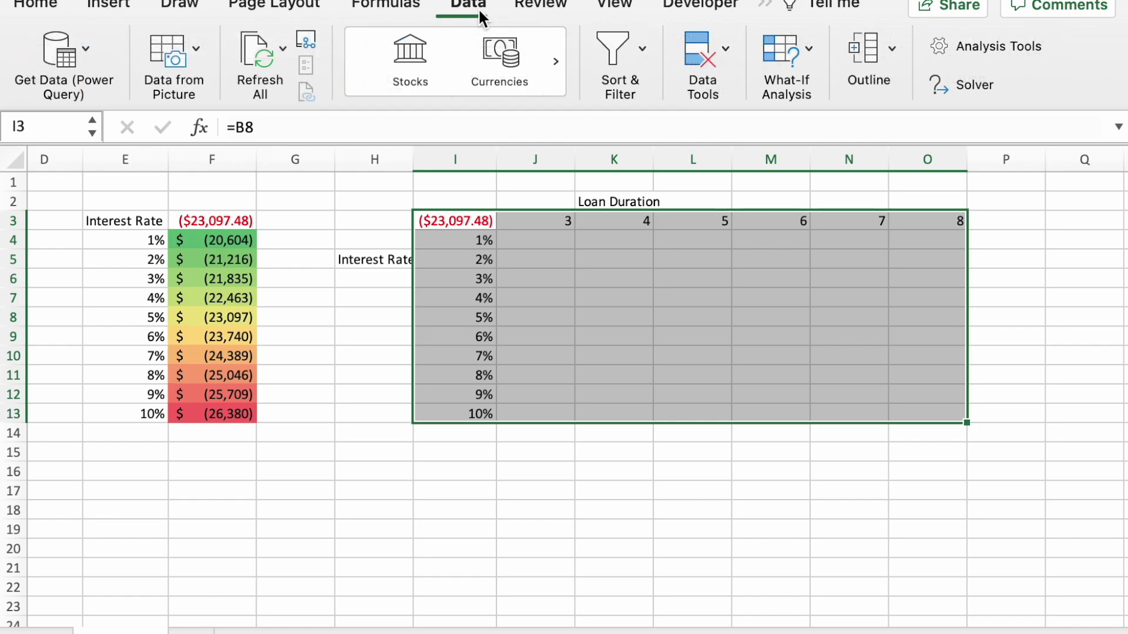
pyautogui.click(808, 59)
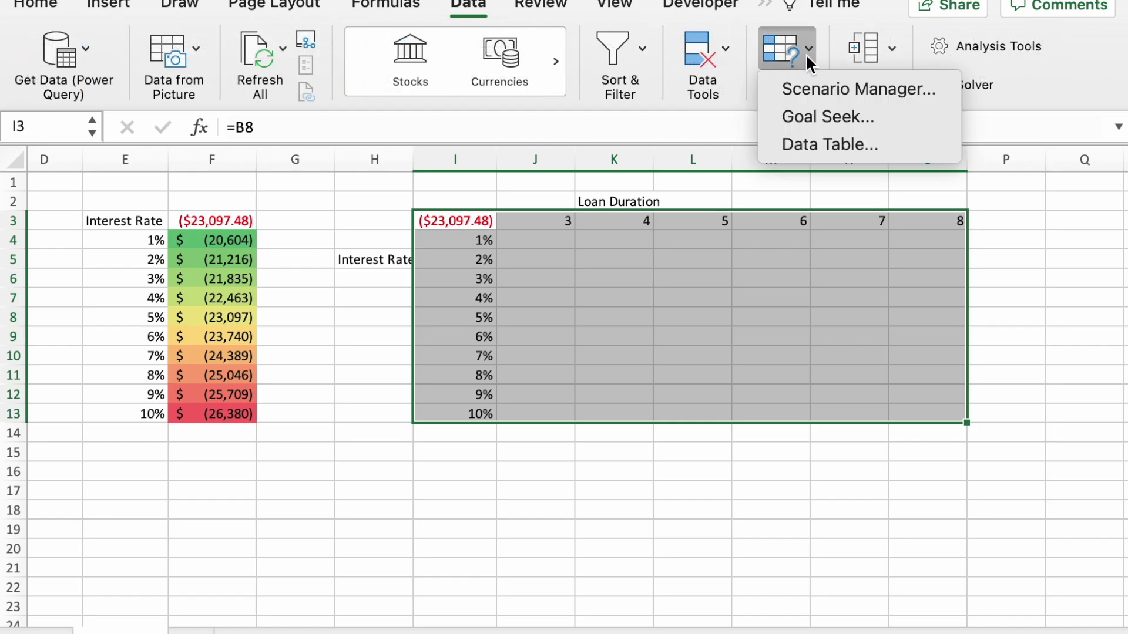
pyautogui.click(827, 140)
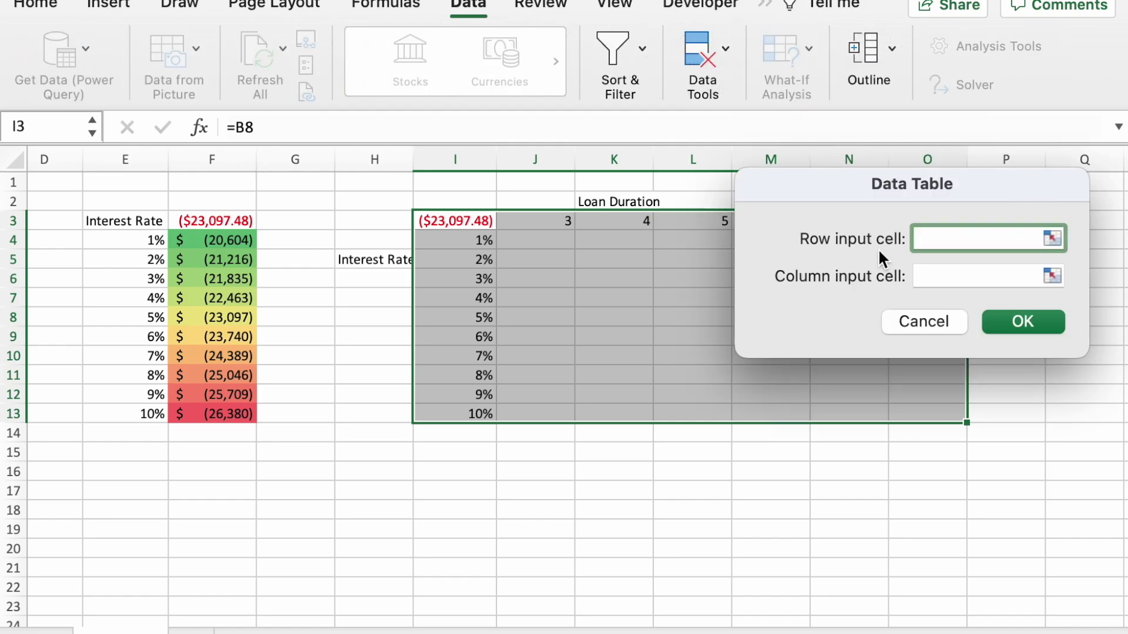
pyautogui.click(1052, 240)
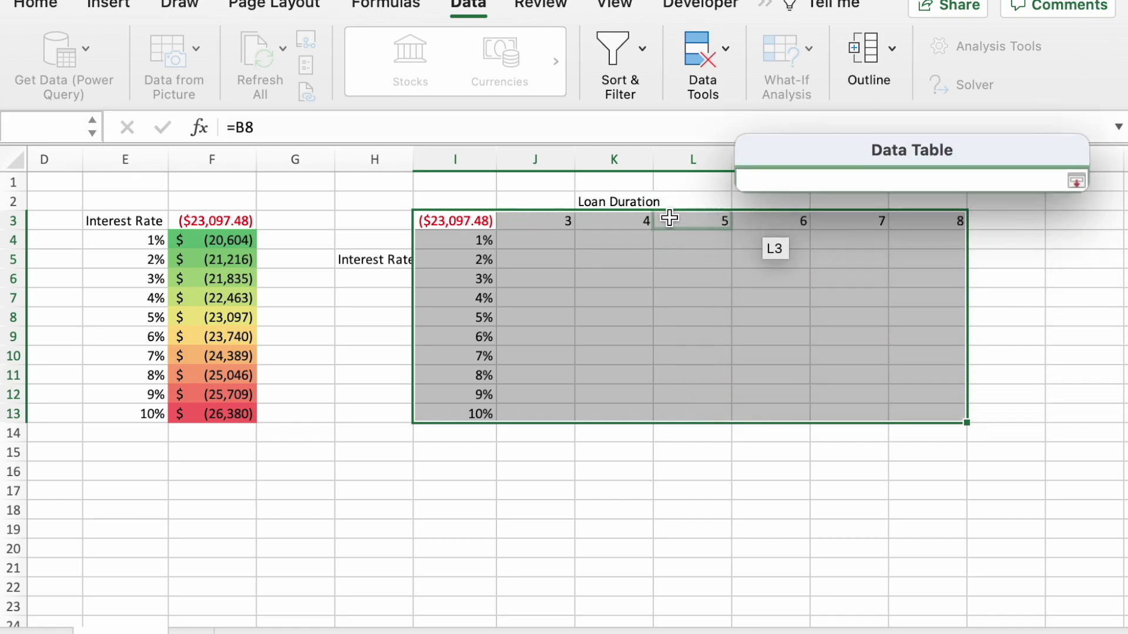
pyautogui.hscroll(-5, 675, 222)
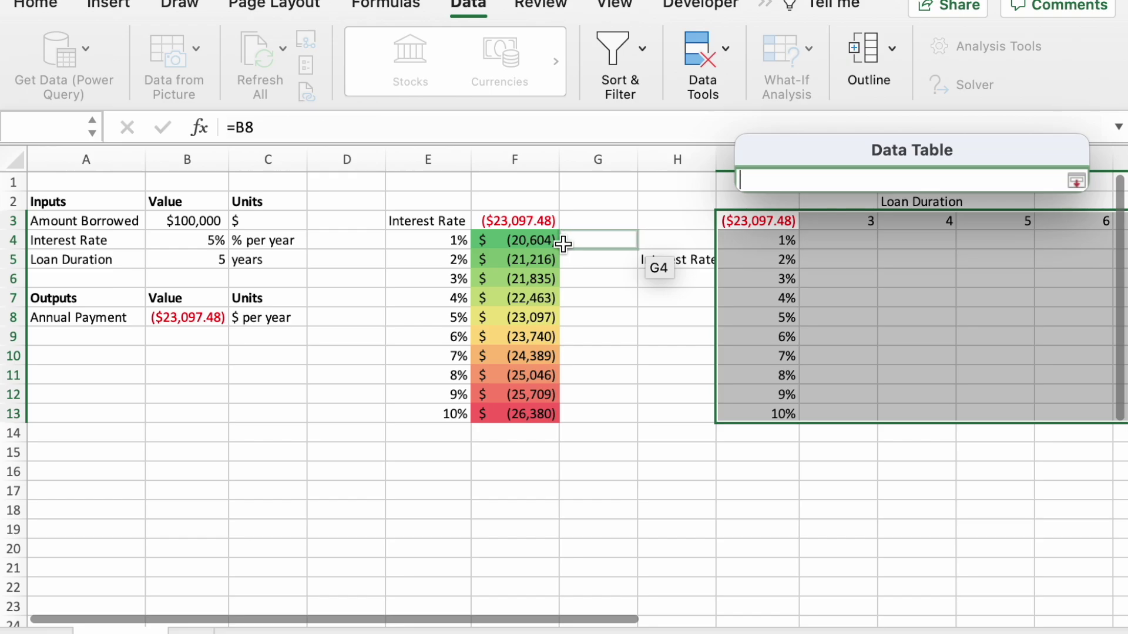
pyautogui.click(172, 261)
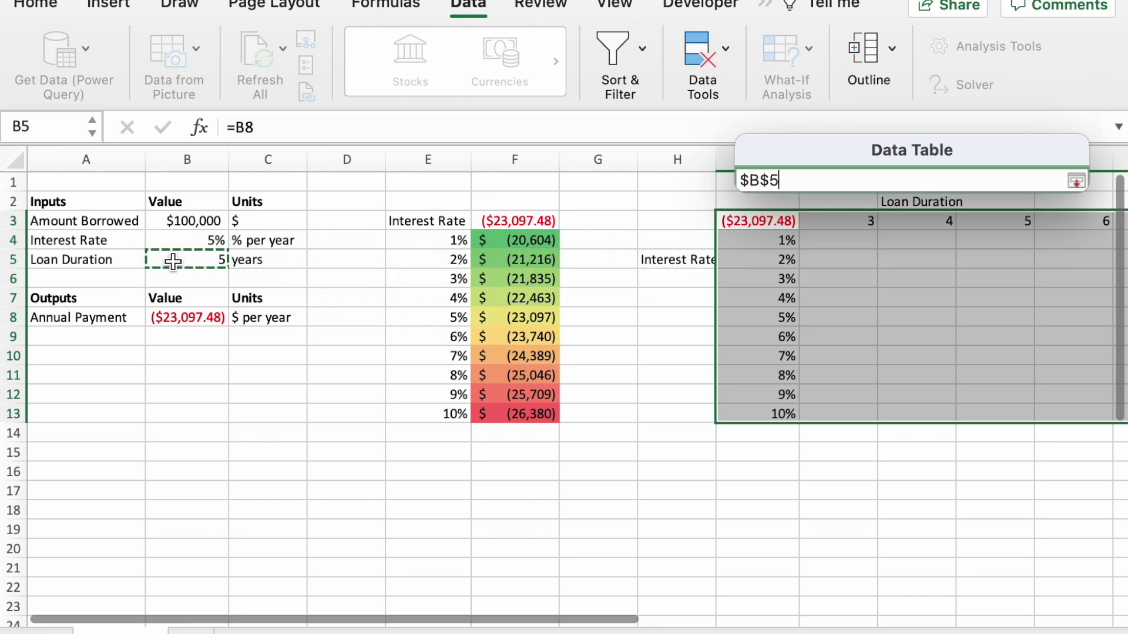
pyautogui.click(1075, 182)
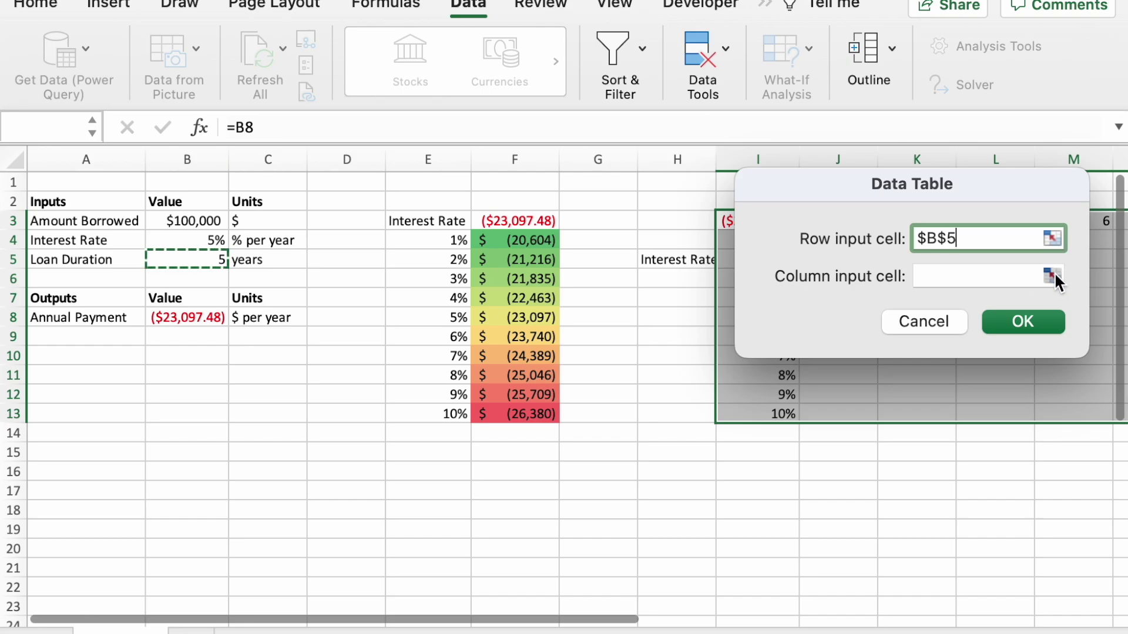
# Set the column input cell to B4 (Interest Rate) and create the two-way table
pyautogui.click(1054, 274)
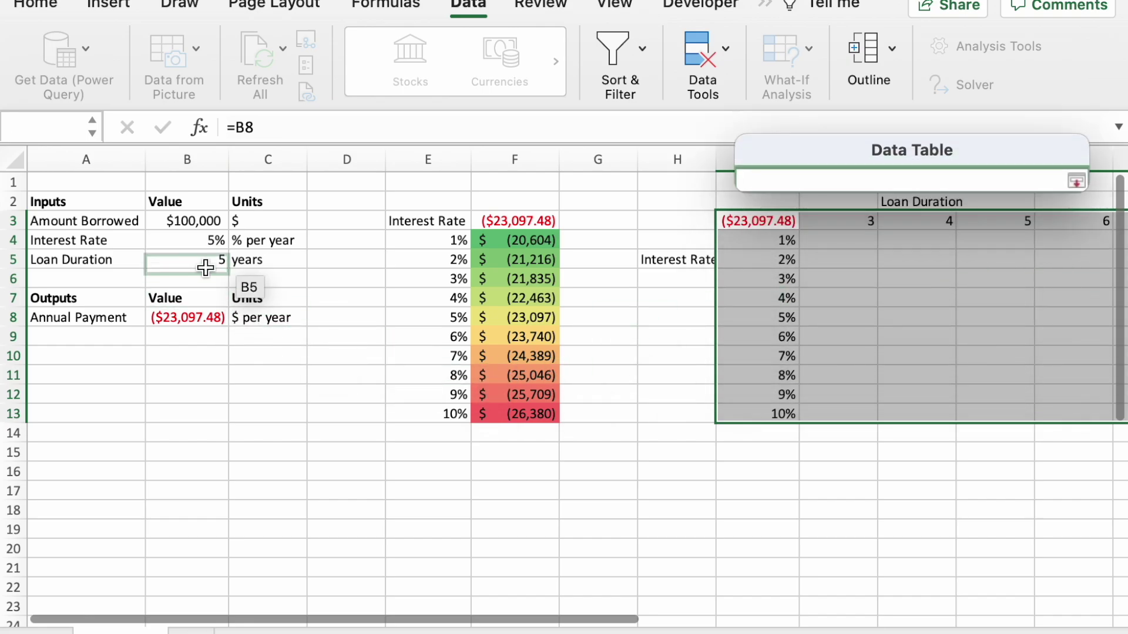
pyautogui.click(170, 240)
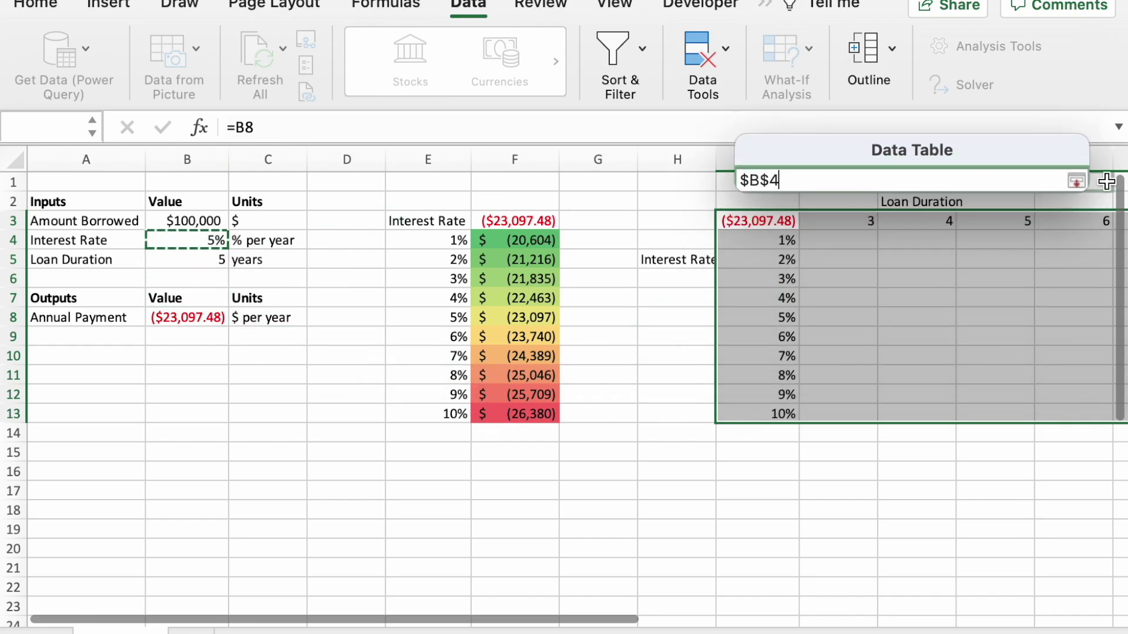
pyautogui.click(1078, 181)
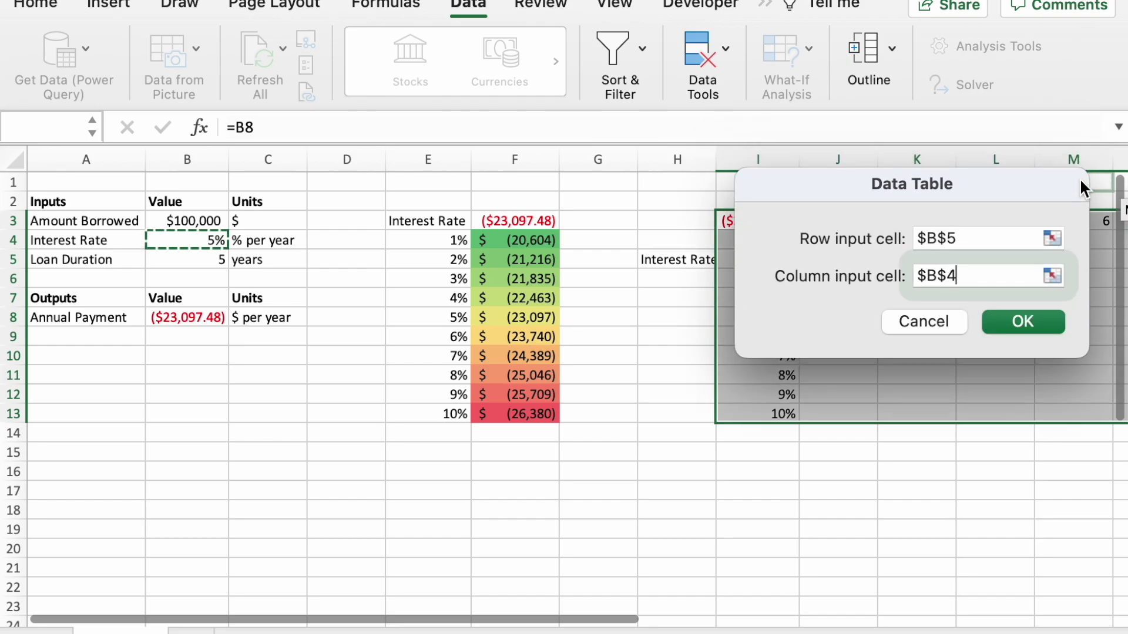
pyautogui.click(1027, 324)
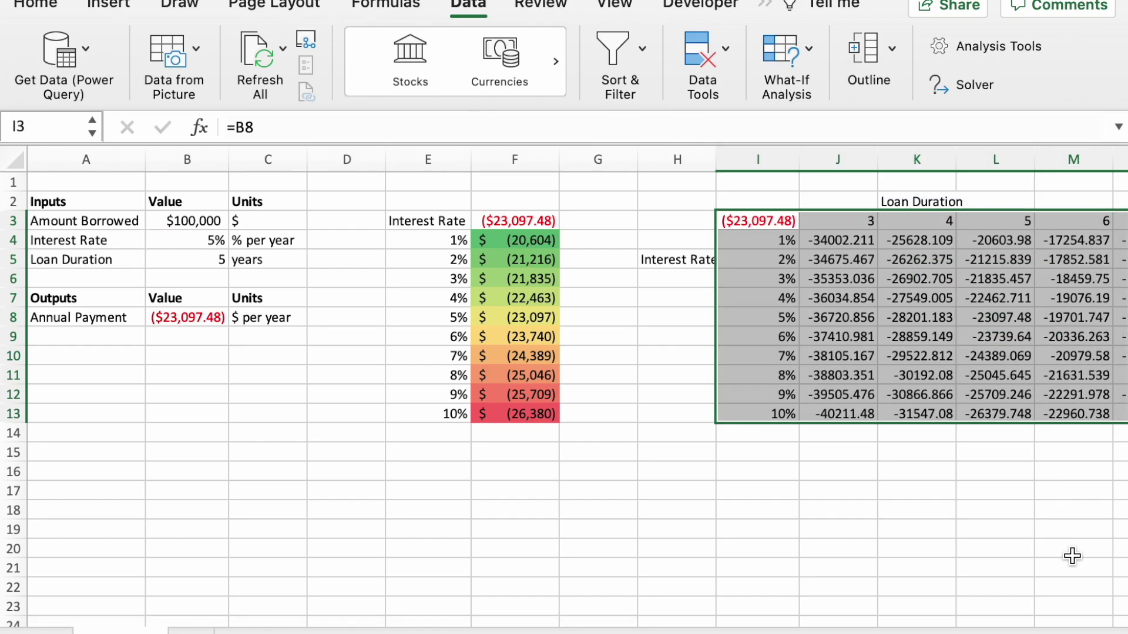
pyautogui.hscroll(5, 1073, 555)
pyautogui.click(746, 562)
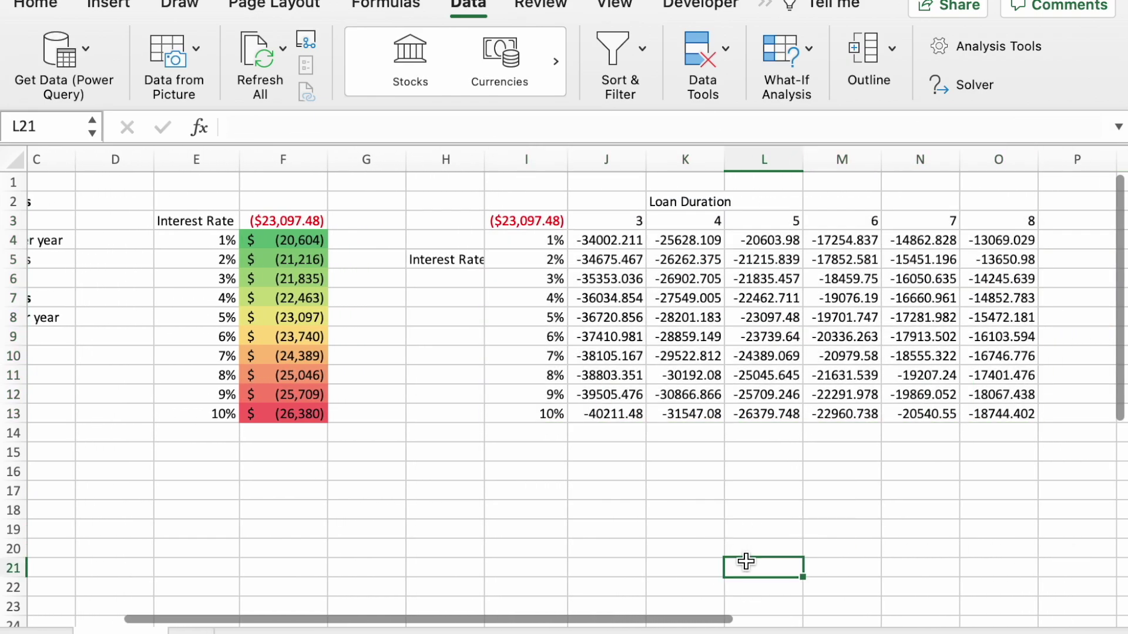
# Format the payments in J4:O13 as accounting with no decimal places
pyautogui.moveTo(606, 238); pyautogui.dragTo(971, 415)
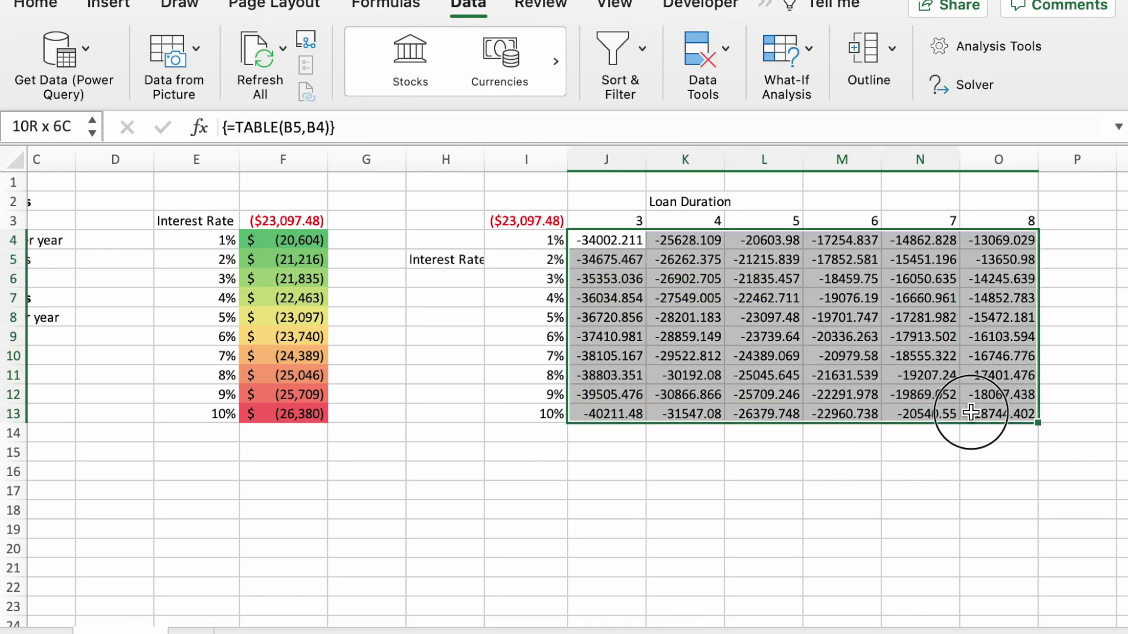
pyautogui.click(33, 7)
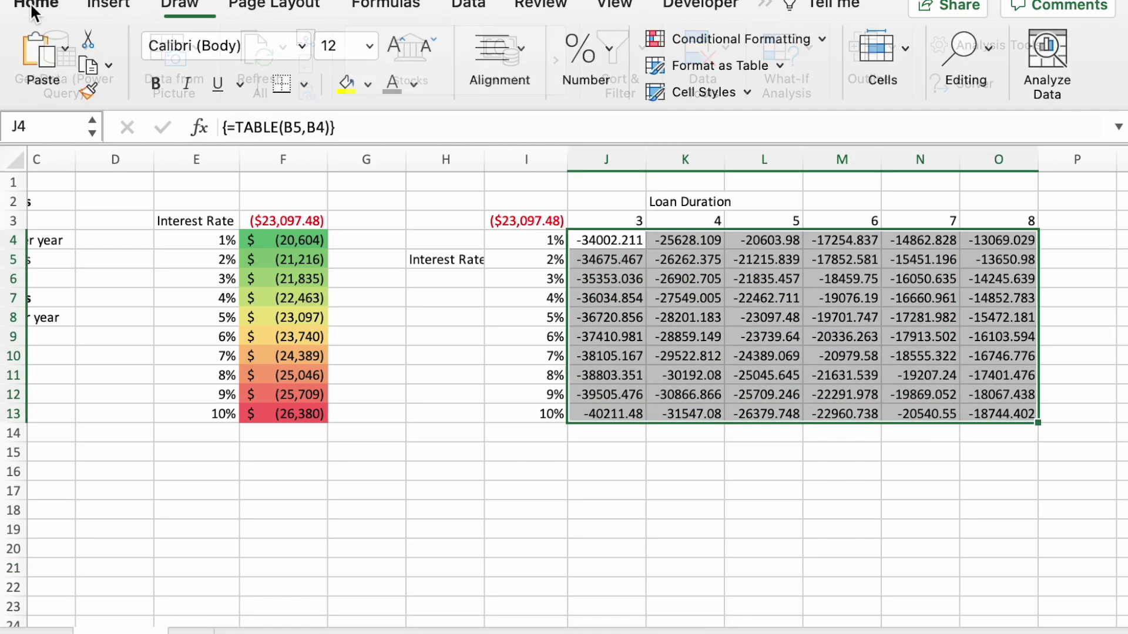
pyautogui.click(581, 64)
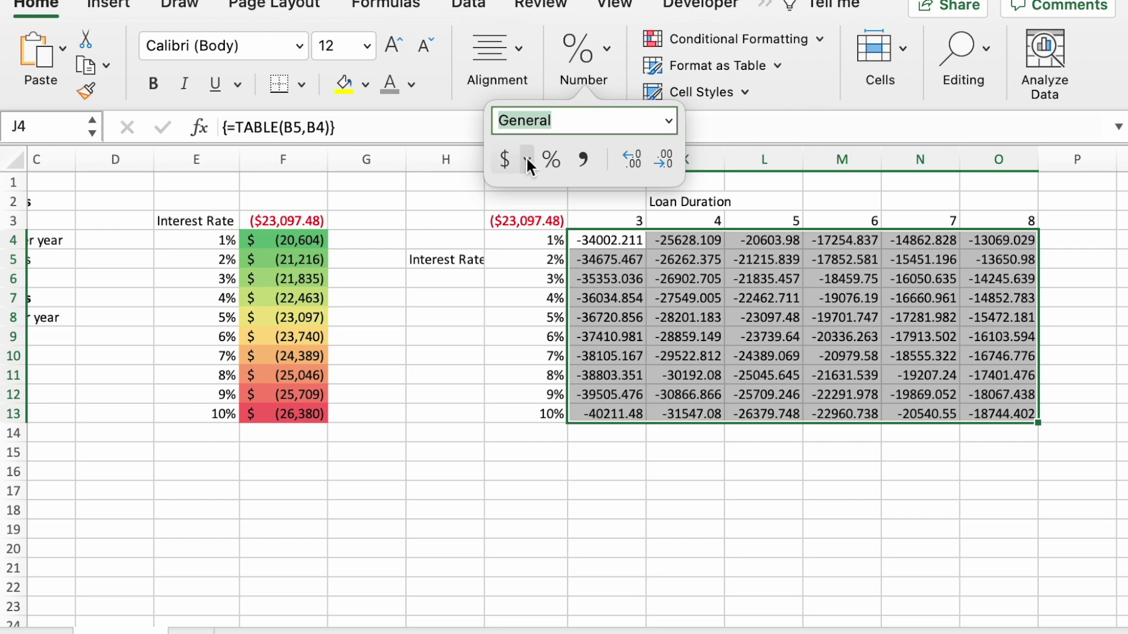
pyautogui.click(509, 161)
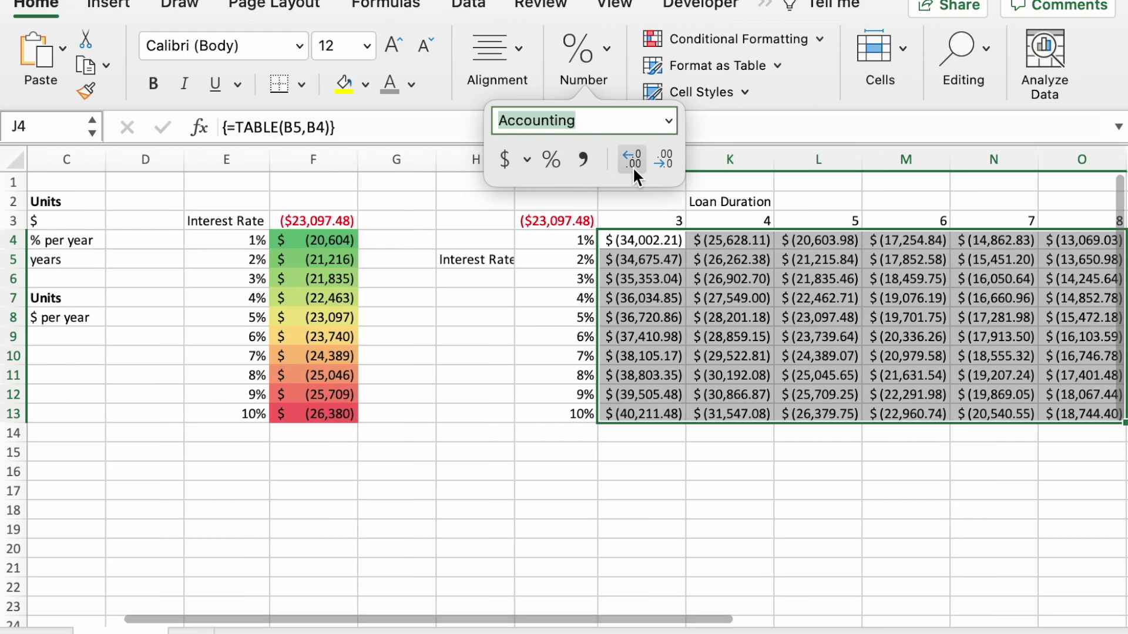
pyautogui.click(656, 163)
pyautogui.click(656, 164)
# Shade J4:O13 with a red-yellow-green colour scale
pyautogui.click(740, 29)
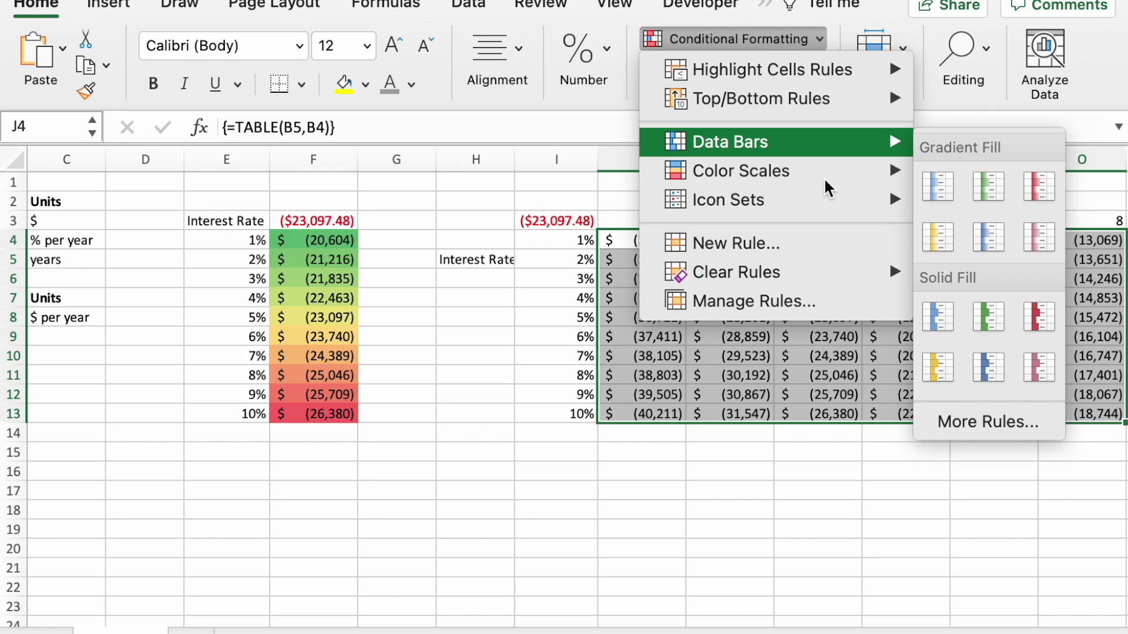
pyautogui.moveTo(823, 182)
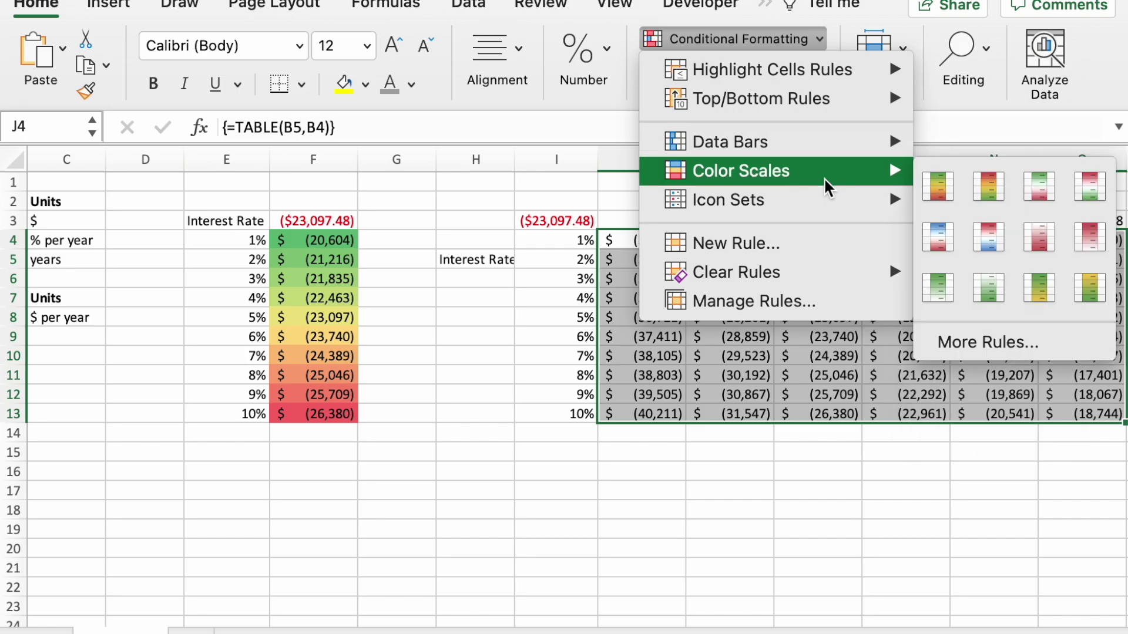
pyautogui.click(940, 188)
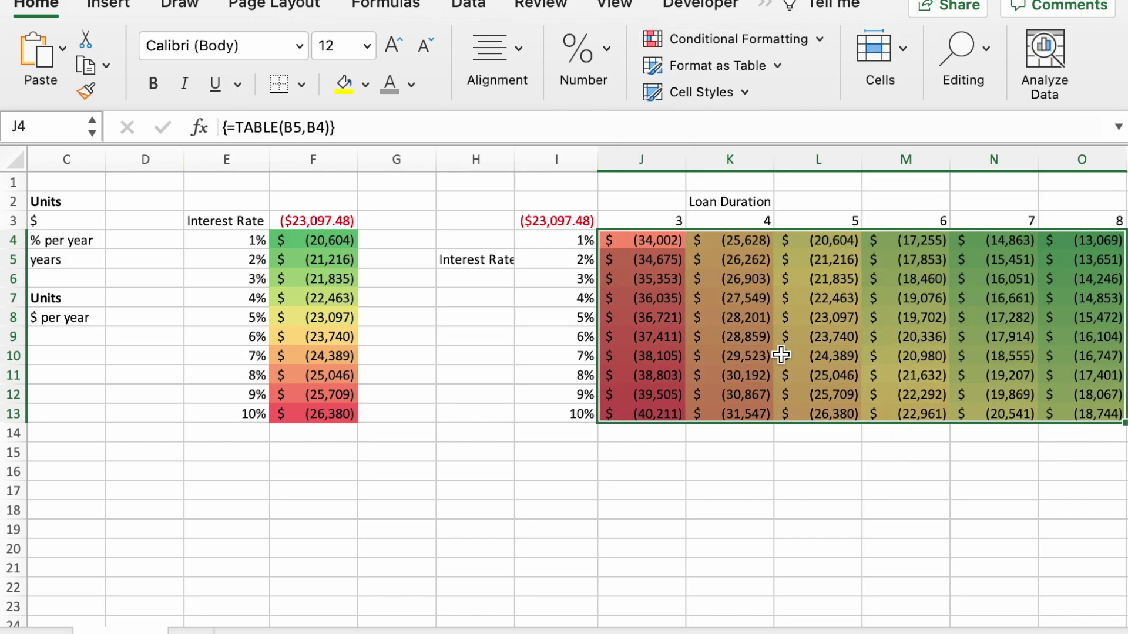
pyautogui.click(730, 510)
pyautogui.hscroll(3, 731, 513)
pyautogui.scroll(-1, 731, 512)
pyautogui.scroll(1, 731, 513)
pyautogui.hscroll(-1, 731, 513)
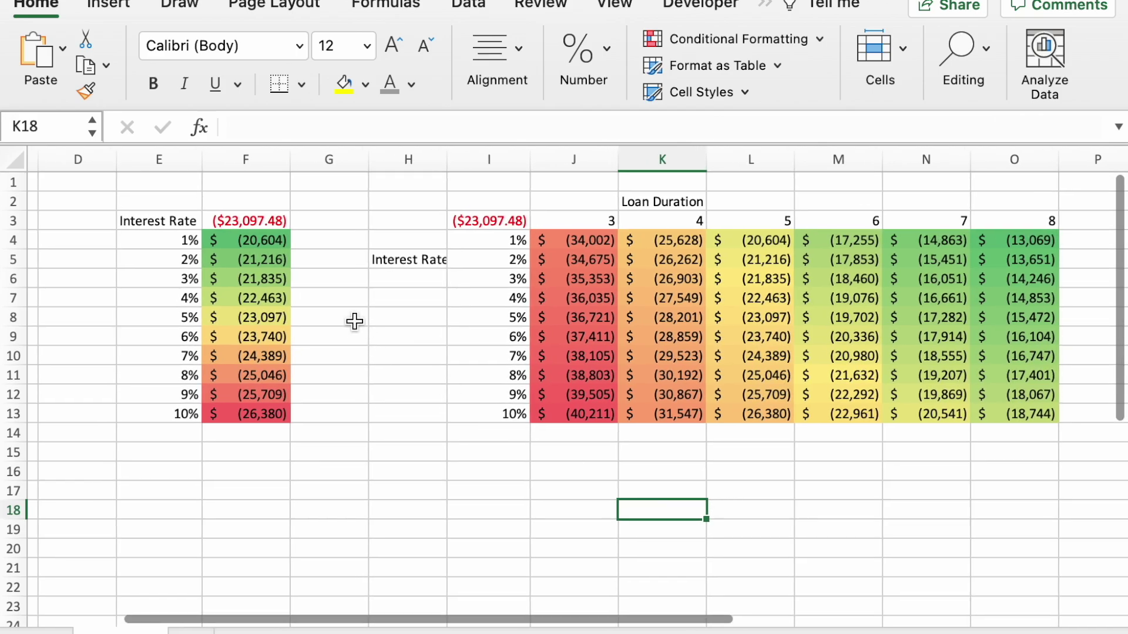
# Title E1 'One-Way Data Table' in bold 16-point text
pyautogui.click(183, 187)
pyautogui.write('O')
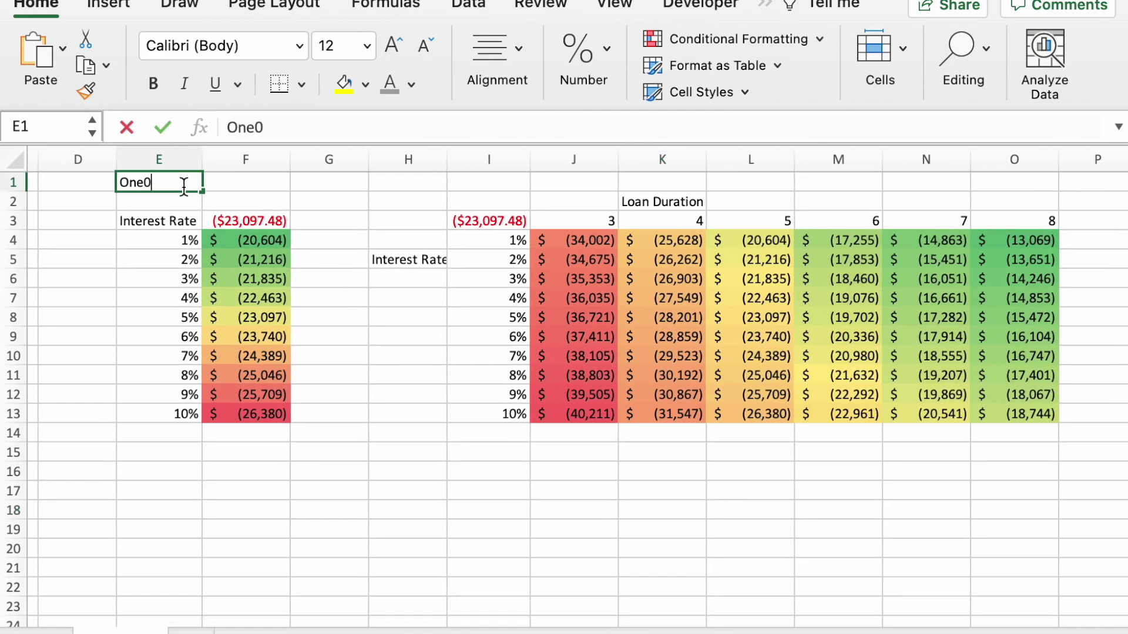
pyautogui.write('ne0')
pyautogui.press('BackSpace')
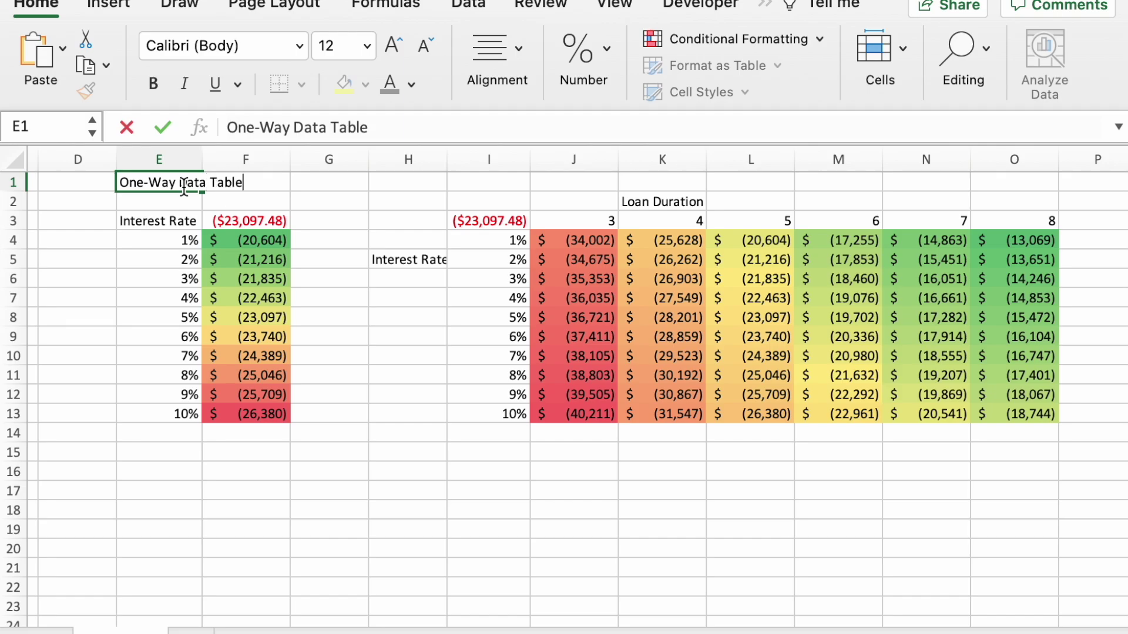
pyautogui.write('-Way Data Table')
pyautogui.press('Return')
pyautogui.click(183, 186)
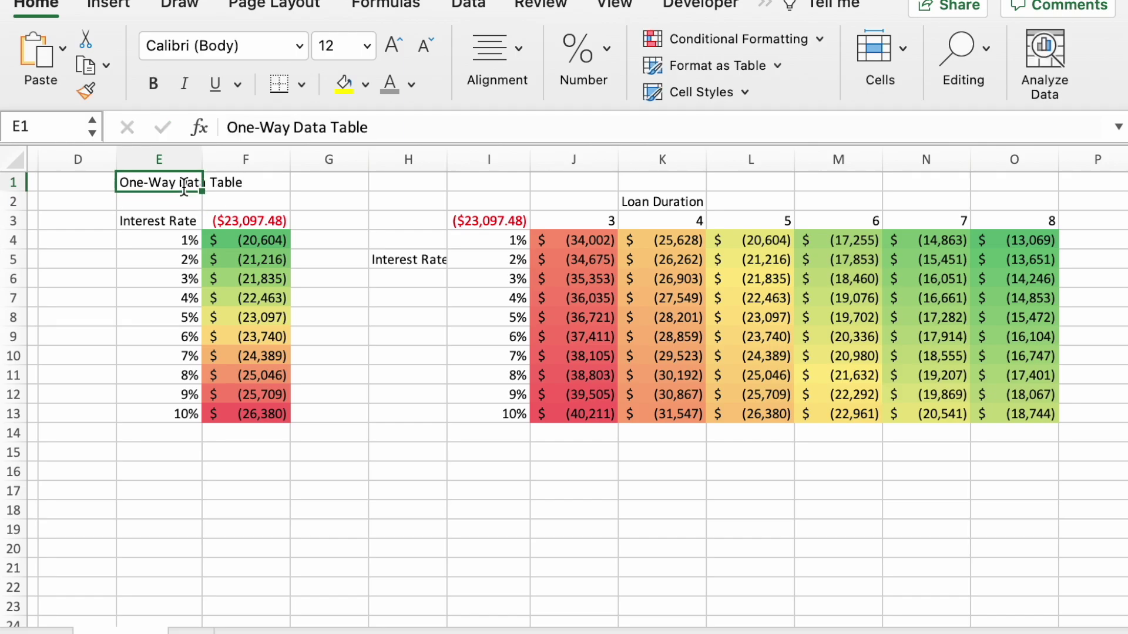
pyautogui.click(152, 84)
pyautogui.click(393, 46)
pyautogui.click(393, 46)
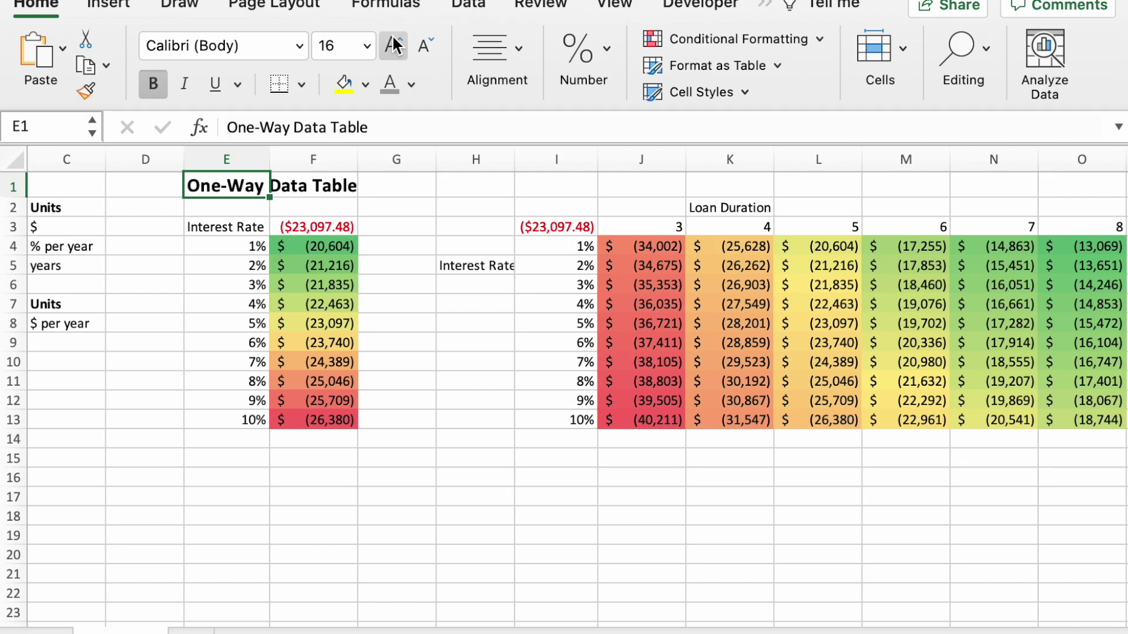
# Copy the title to J1 and change it to 'Two-Way Data Table'
pyautogui.hotkey('ctrl', 'c')
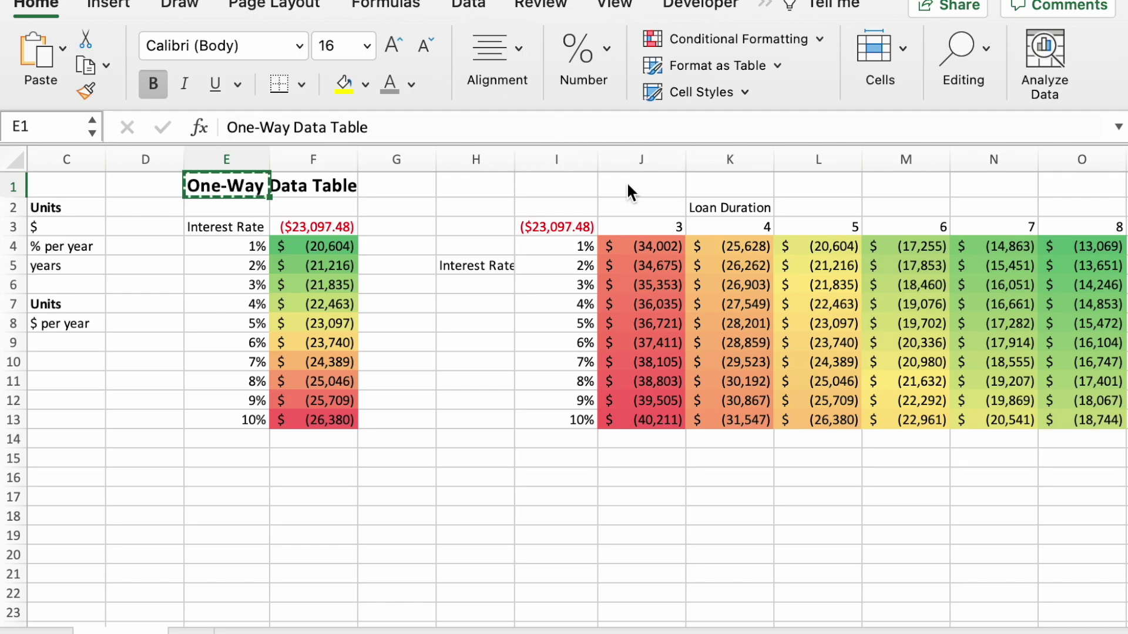
pyautogui.click(640, 185)
pyautogui.hotkey('ctrl', 'v')
pyautogui.doubleClick(635, 185)
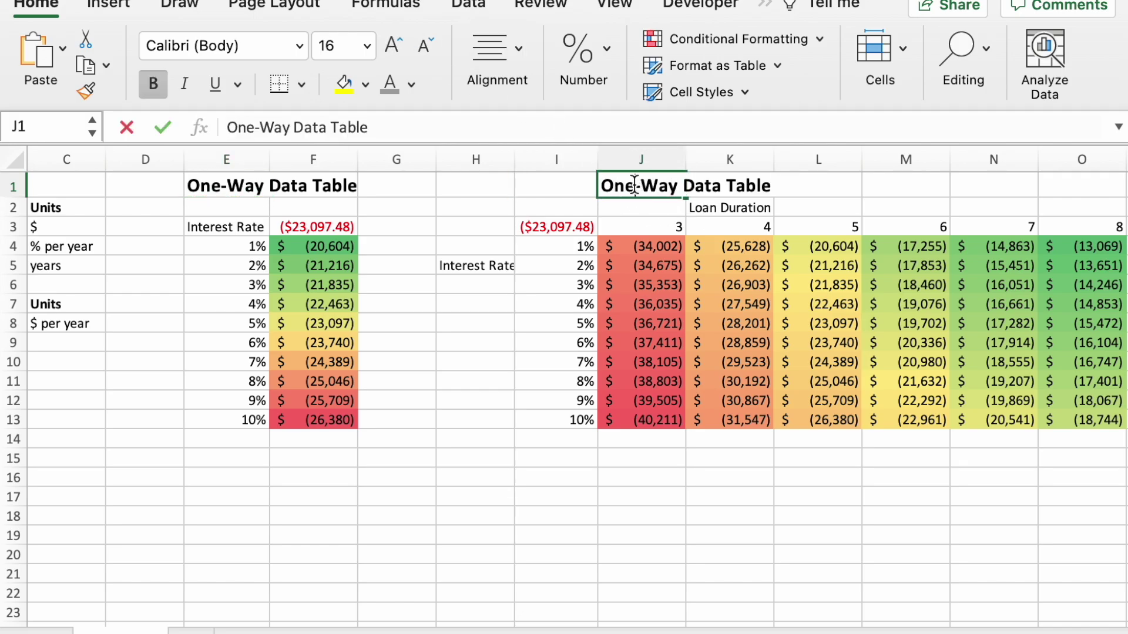
pyautogui.press('BackSpace')
pyautogui.press('BackSpace')
pyautogui.press('BackSpace')
pyautogui.write('Two')
pyautogui.press('Return')
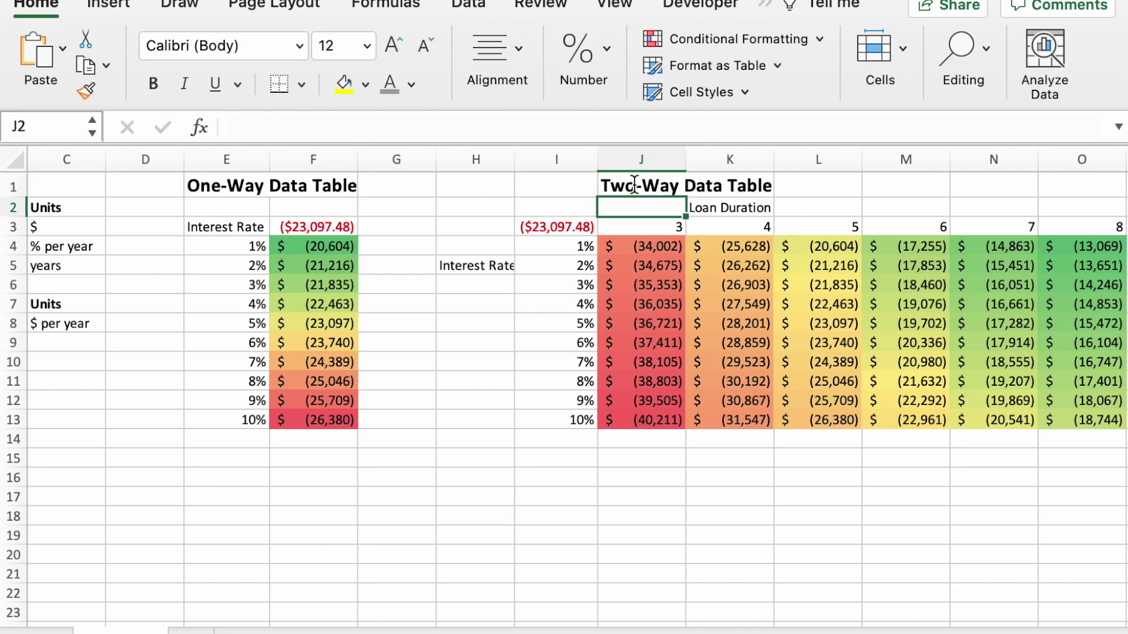